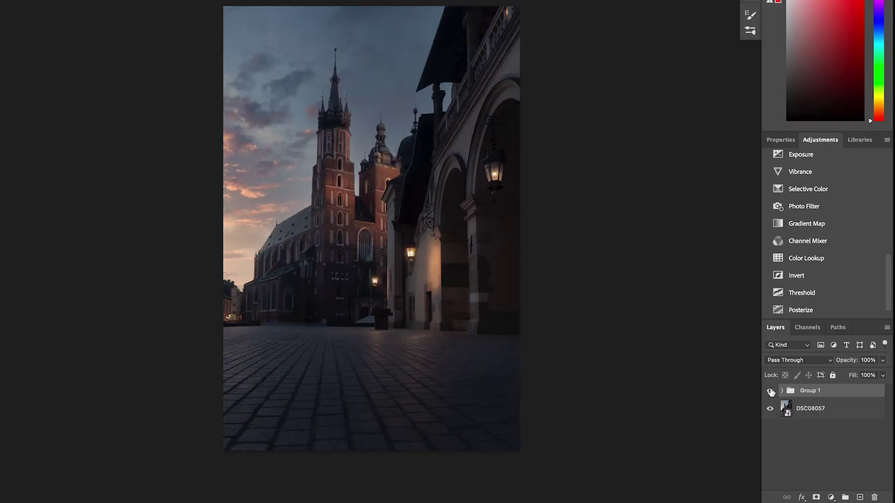
# - Compare the photo with and without the edits in Group 1
pyautogui.moveTo(770, 392); pyautogui.dragTo(604, 374)
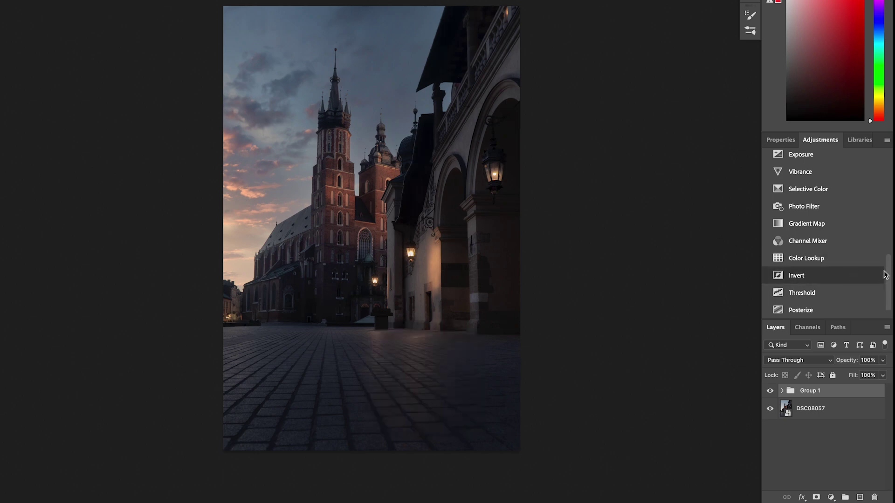
pyautogui.scroll(3, 890, 268)
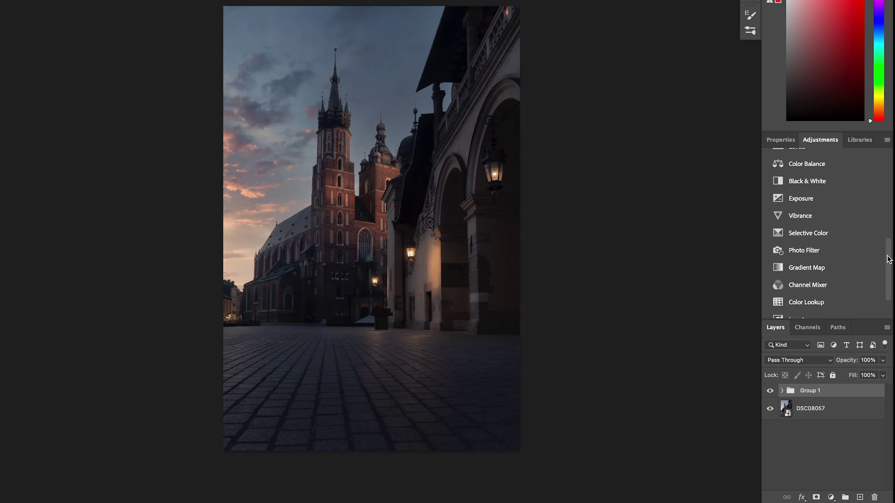
pyautogui.click(791, 141)
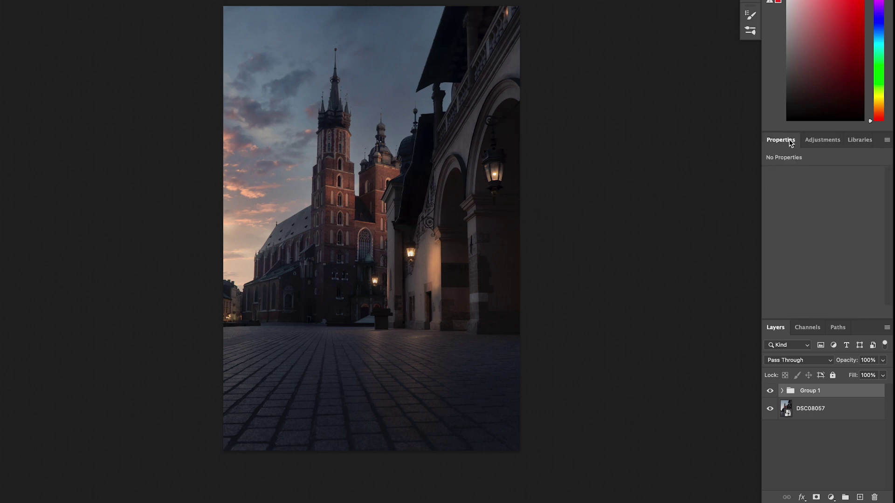
pyautogui.click(822, 144)
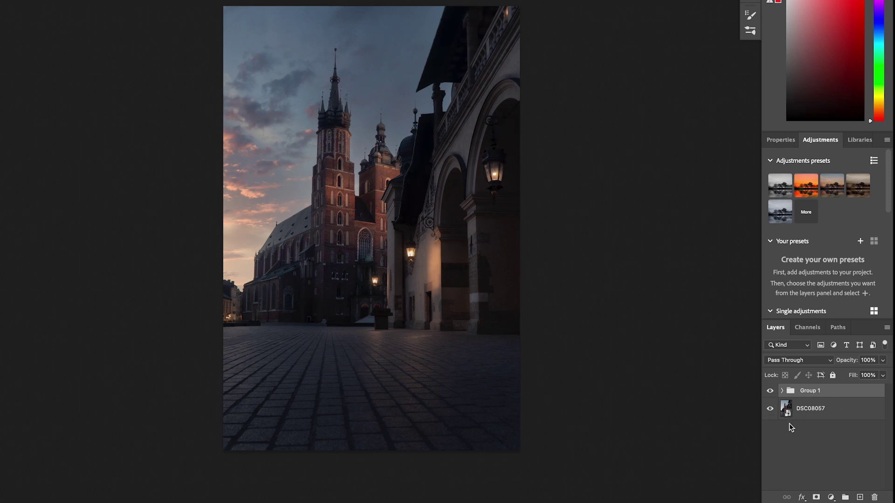
pyautogui.click(770, 392)
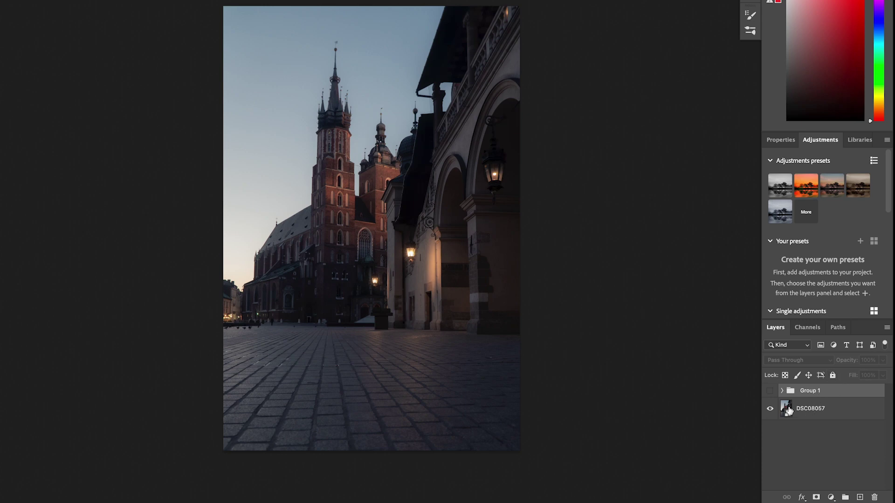
pyautogui.click(770, 391)
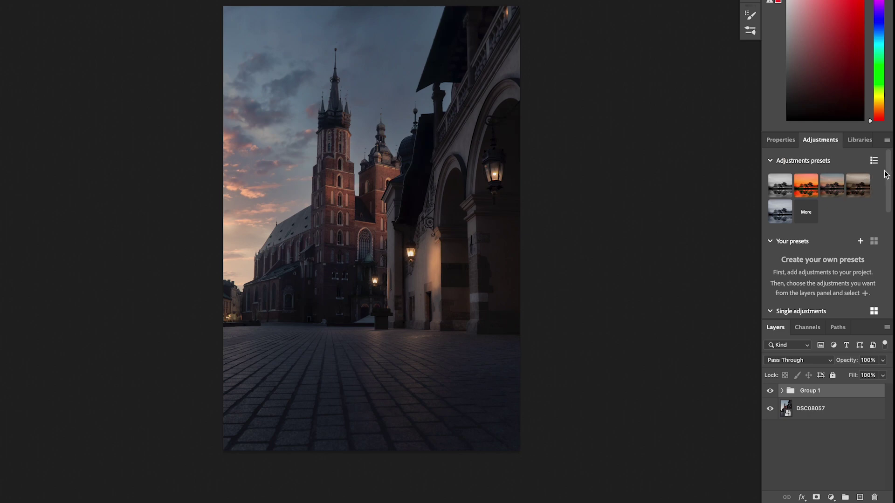
# - Add a Hue/Saturation and a Curves adjustment layer above Group 1
pyautogui.moveTo(888, 169); pyautogui.dragTo(887, 213)
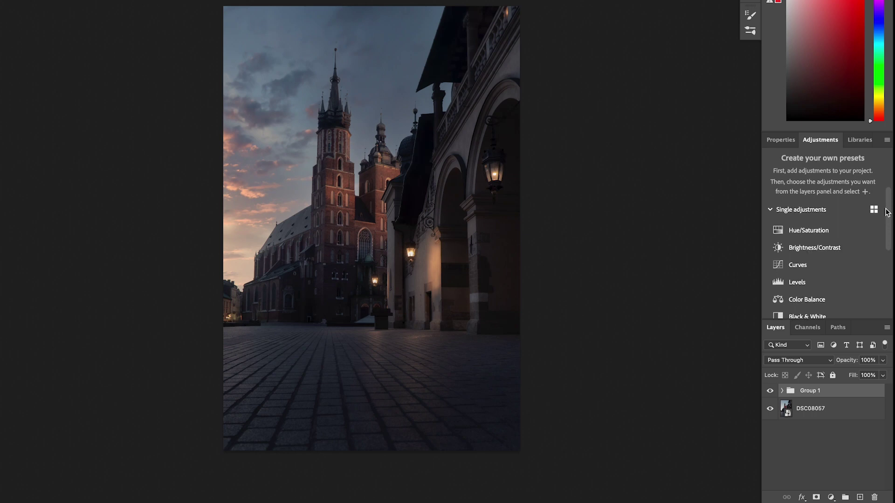
pyautogui.scroll(-3, 849, 215)
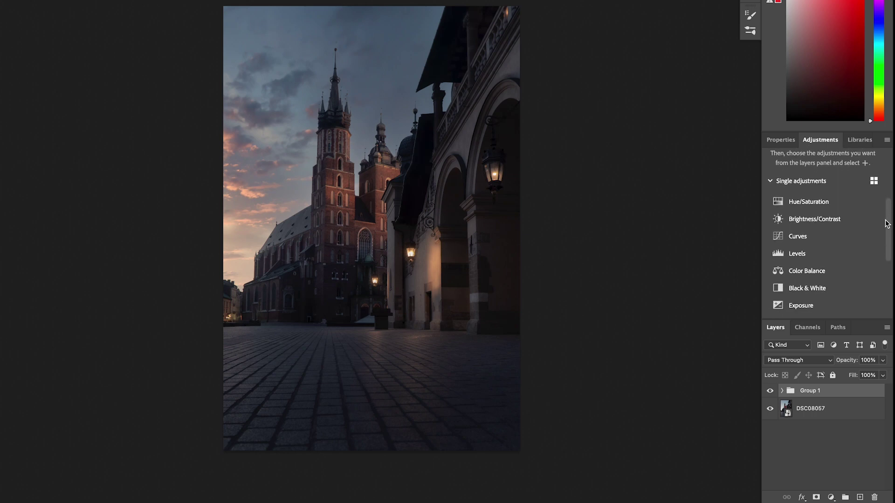
pyautogui.click(838, 206)
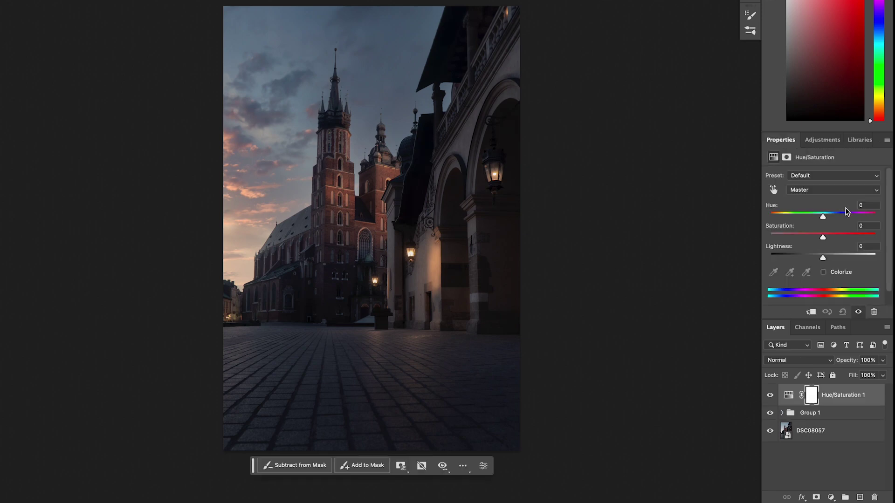
pyautogui.click(822, 140)
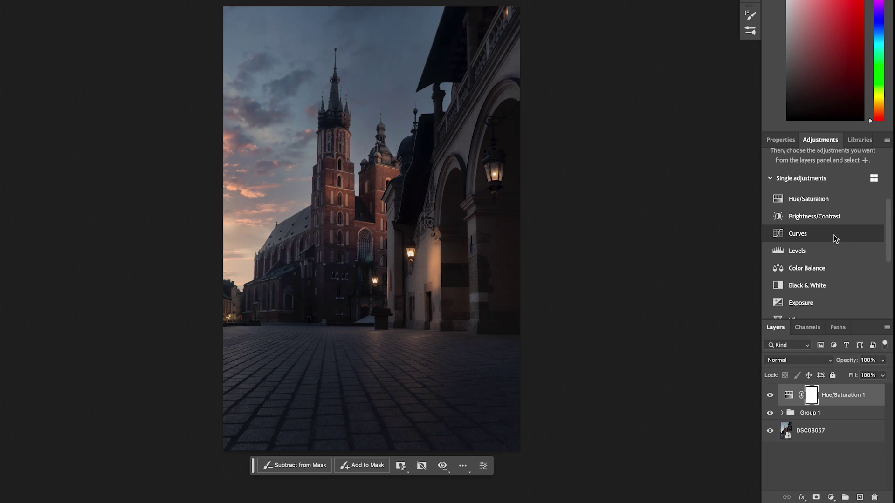
pyautogui.click(834, 236)
pyautogui.click(824, 139)
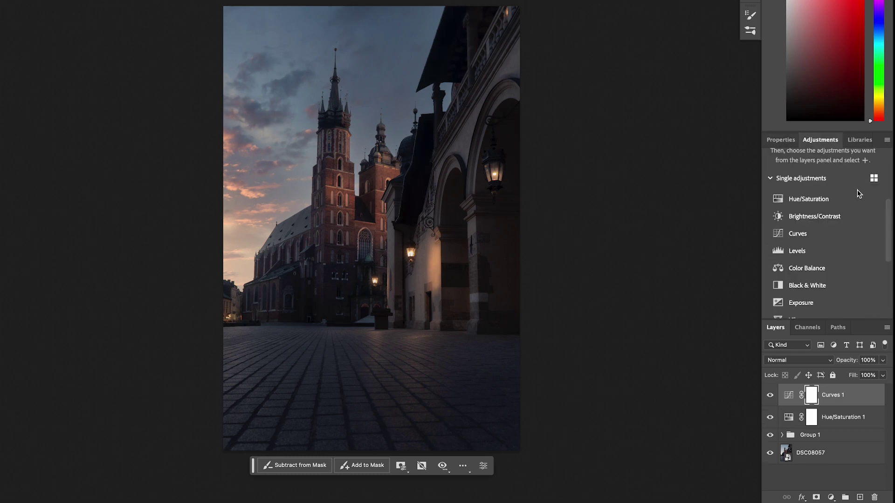
# - Add a Color Balance and a Selective Color adjustment layer above the Curves layer
pyautogui.click(830, 269)
pyautogui.click(821, 139)
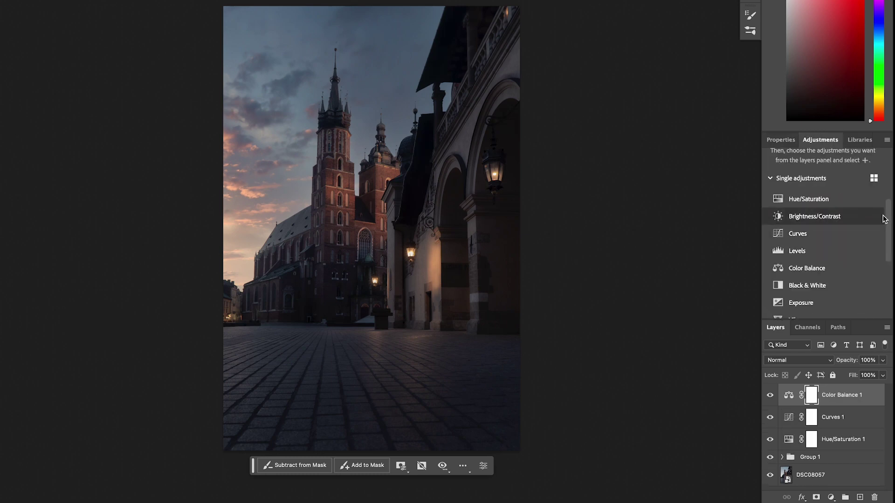
pyautogui.moveTo(888, 219); pyautogui.dragTo(887, 261)
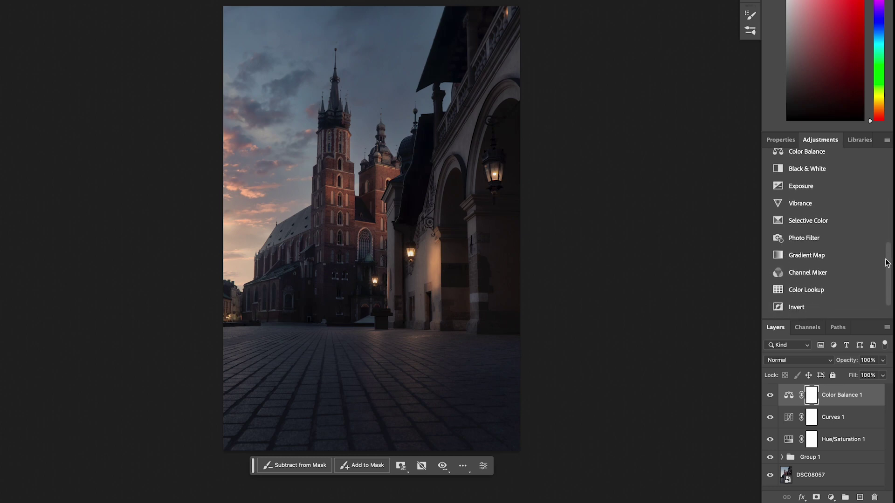
pyautogui.click(841, 220)
pyautogui.click(825, 141)
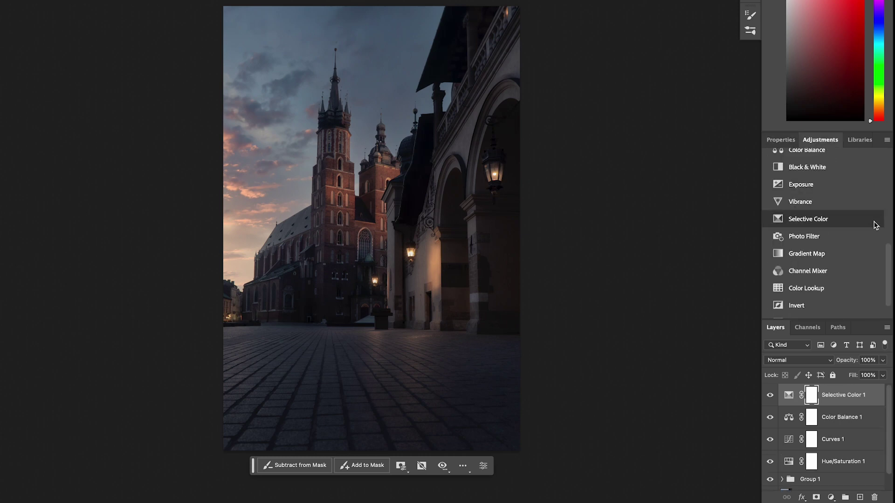
# - Add a Gradient Map adjustment layer and hide every adjustment layer except Hue/Saturation
pyautogui.moveTo(886, 260); pyautogui.dragTo(888, 275)
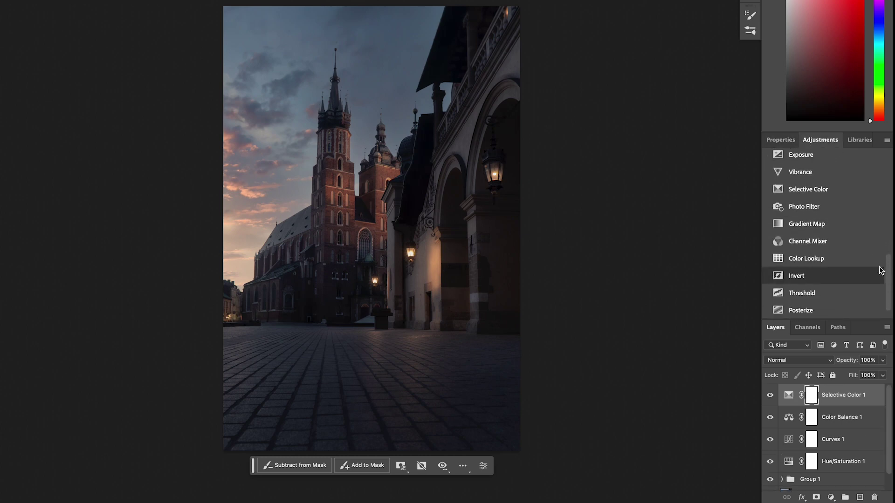
pyautogui.click(860, 226)
pyautogui.moveTo(770, 397); pyautogui.dragTo(770, 463)
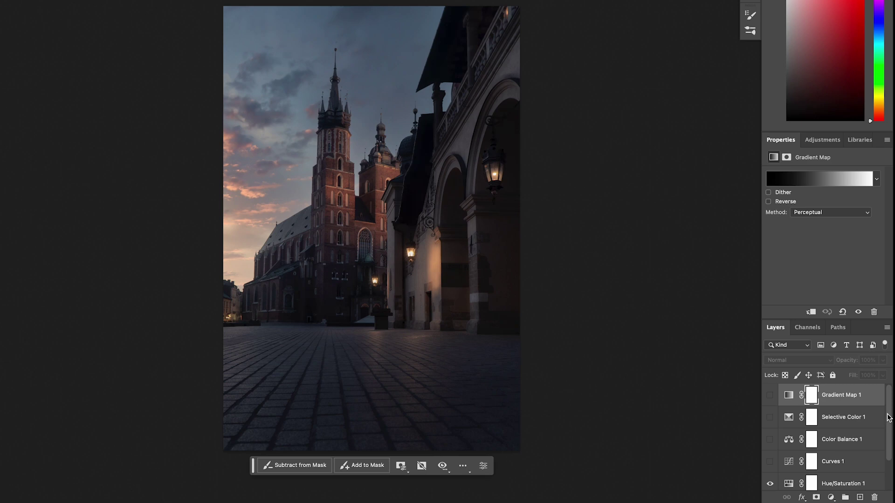
# - Target the blue tones in the Hue/Saturation layer by sampling the cobblestone pavement with on-image adjustment
pyautogui.scroll(-2, 889, 417)
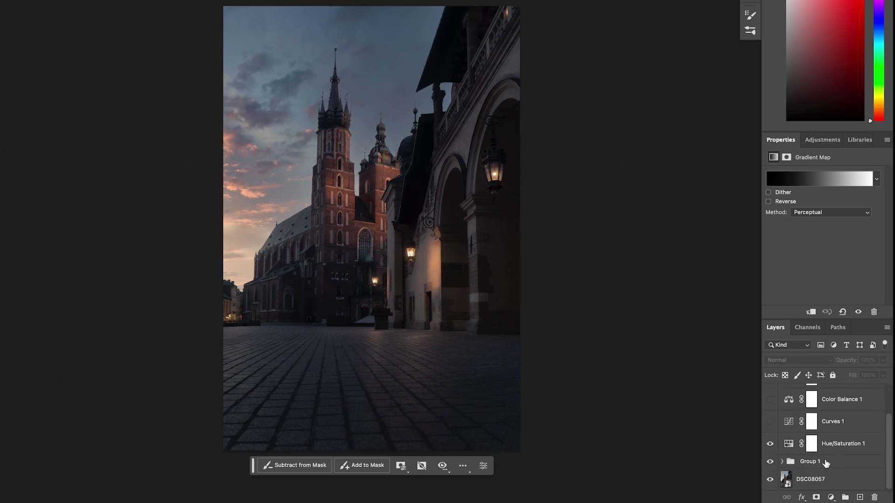
pyautogui.click(788, 447)
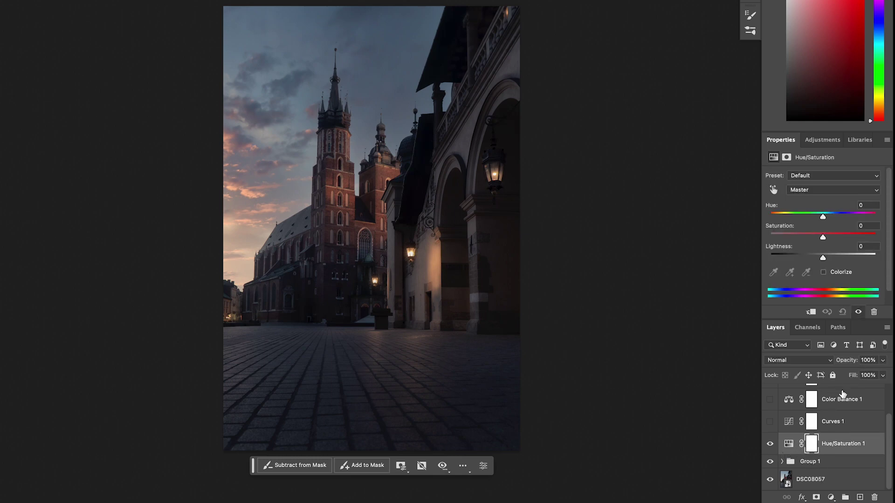
pyautogui.click(774, 189)
pyautogui.click(773, 189)
pyautogui.click(335, 396)
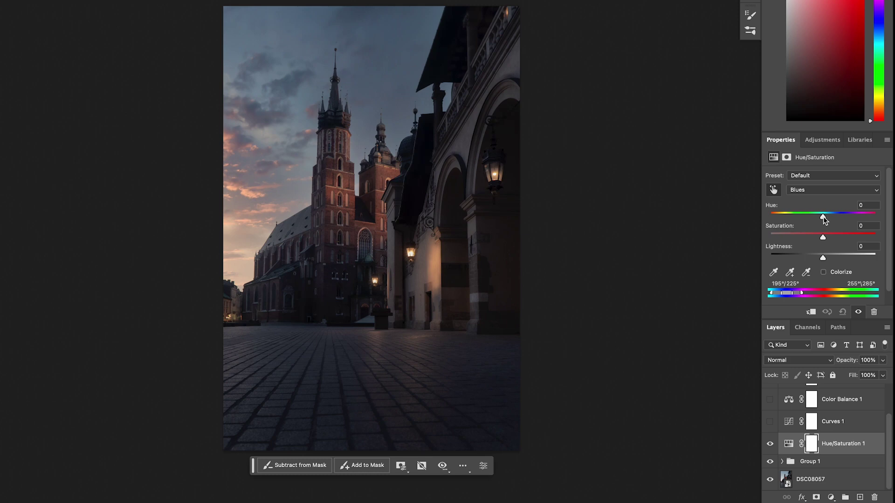
# - Try the Blues range at hue 0, saturation +1 and lightness -79, and reset the Hue/Saturation adjustment
pyautogui.moveTo(824, 219)
pyautogui.mouseDown()
pyautogui.moveTo(782, 216)
pyautogui.moveTo(864, 225)
pyautogui.moveTo(817, 224)
pyautogui.mouseUp()
pyautogui.doubleClick(863, 205)
pyautogui.write('0')
pyautogui.moveTo(823, 236)
pyautogui.mouseDown()
pyautogui.moveTo(866, 237)
pyautogui.moveTo(823, 237)
pyautogui.mouseUp()
pyautogui.moveTo(786, 261)
pyautogui.mouseDown()
pyautogui.moveTo(779, 263)
pyautogui.moveTo(887, 260)
pyautogui.moveTo(781, 257)
pyautogui.mouseUp()
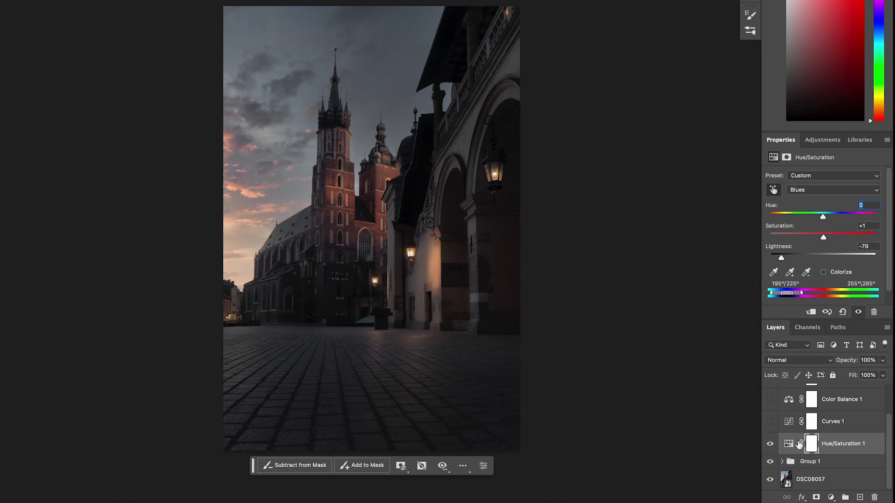
pyautogui.click(843, 313)
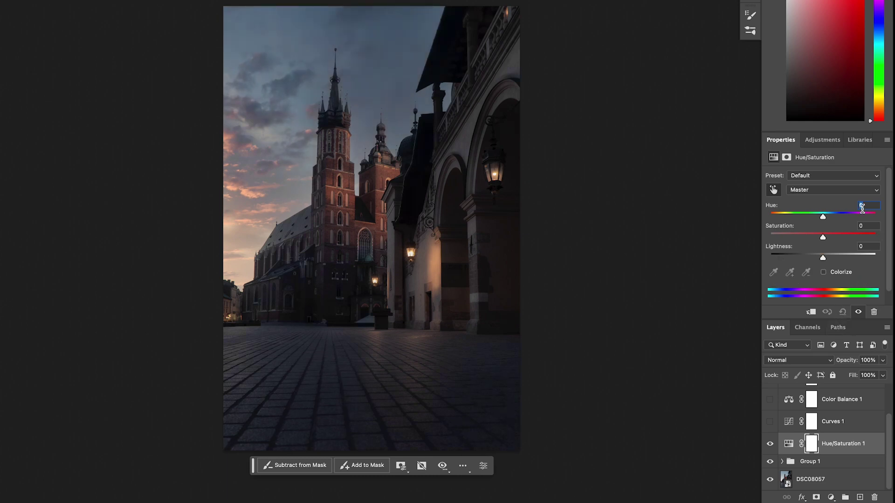
pyautogui.click(789, 445)
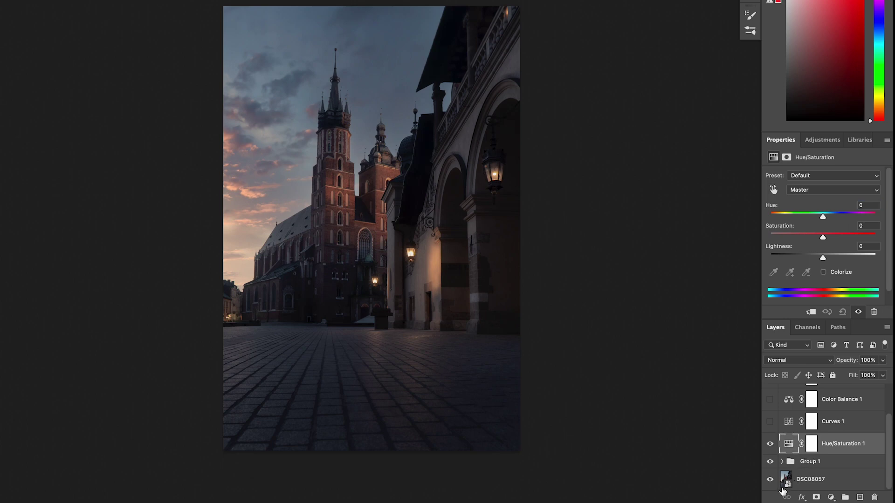
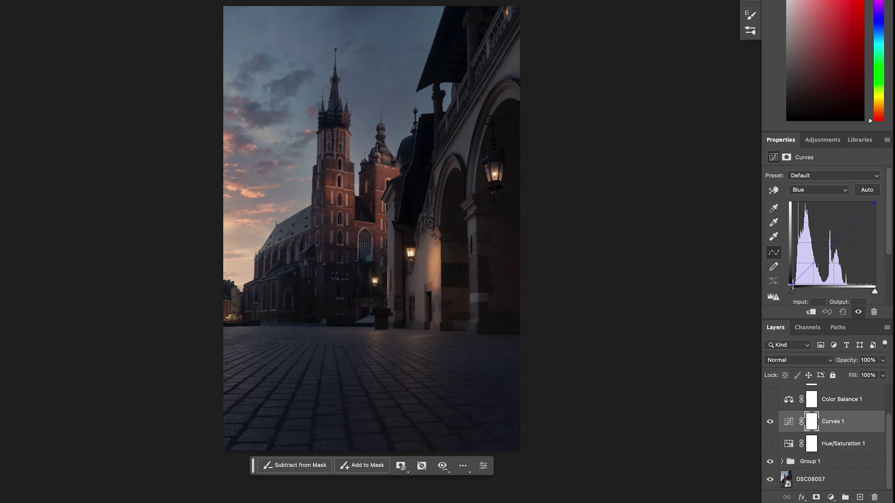
# - Try moving the black and white points of the Curves layer's Blue channel inward, and undo the changes
pyautogui.moveTo(793, 283); pyautogui.dragTo(780, 296)
pyautogui.moveTo(792, 292); pyautogui.dragTo(824, 297)
pyautogui.moveTo(819, 284); pyautogui.dragTo(792, 286)
pyautogui.moveTo(873, 201); pyautogui.dragTo(838, 186)
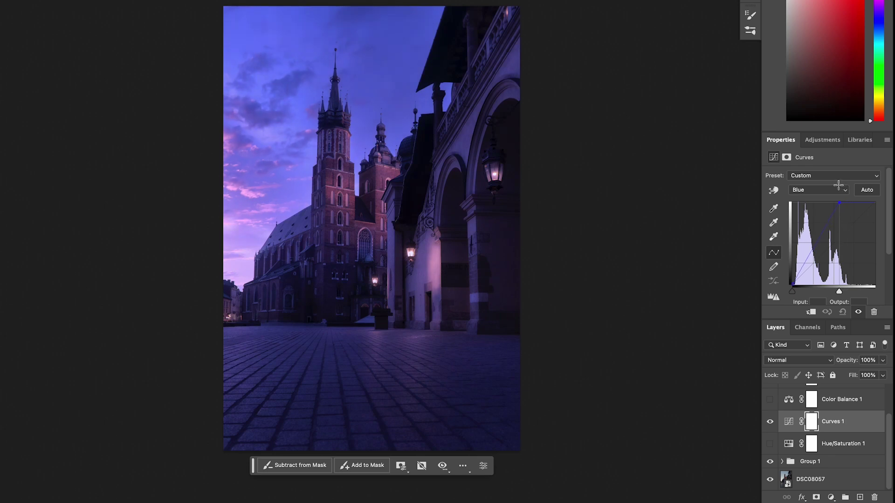
pyautogui.press('super+z')
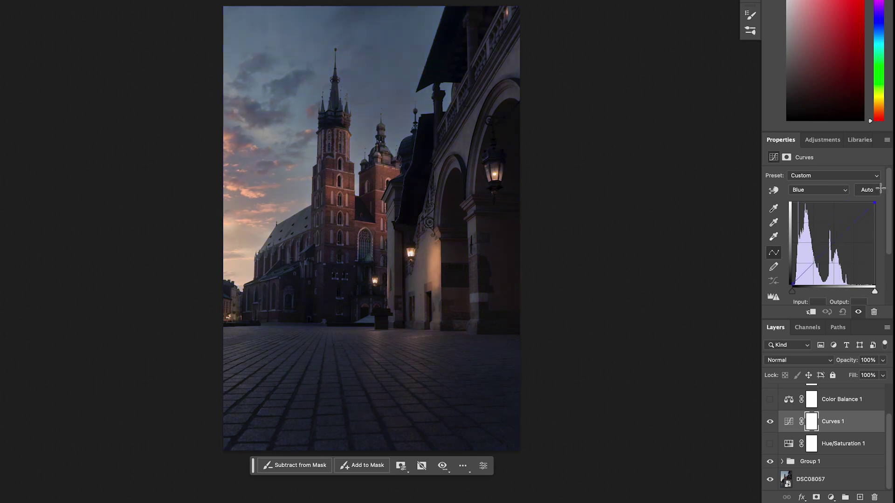
pyautogui.press('super+shift+z')
pyautogui.press('super+z')
pyautogui.press('super+z')
# - Try lowering the Blue curve's white point to about half output, and reset the Curves adjustment
pyautogui.moveTo(893, 202); pyautogui.dragTo(893, 250)
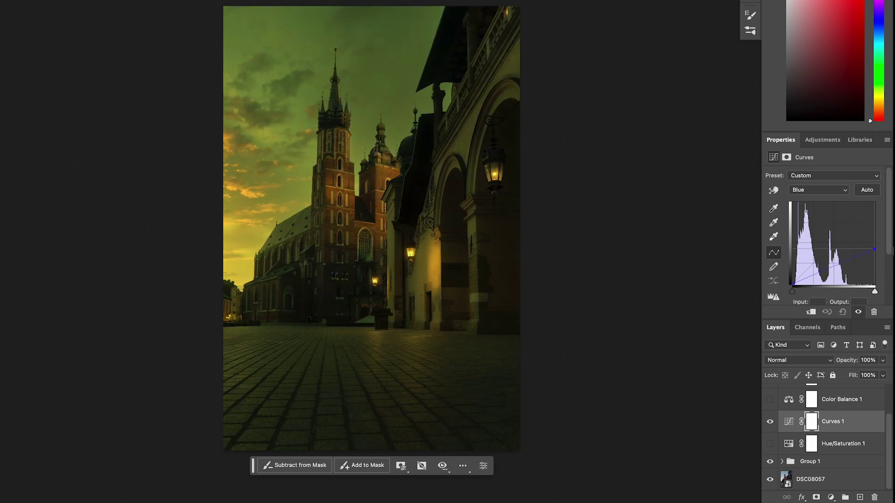
pyautogui.moveTo(893, 251); pyautogui.dragTo(878, 195)
pyautogui.moveTo(835, 241); pyautogui.dragTo(871, 290)
pyautogui.click(842, 312)
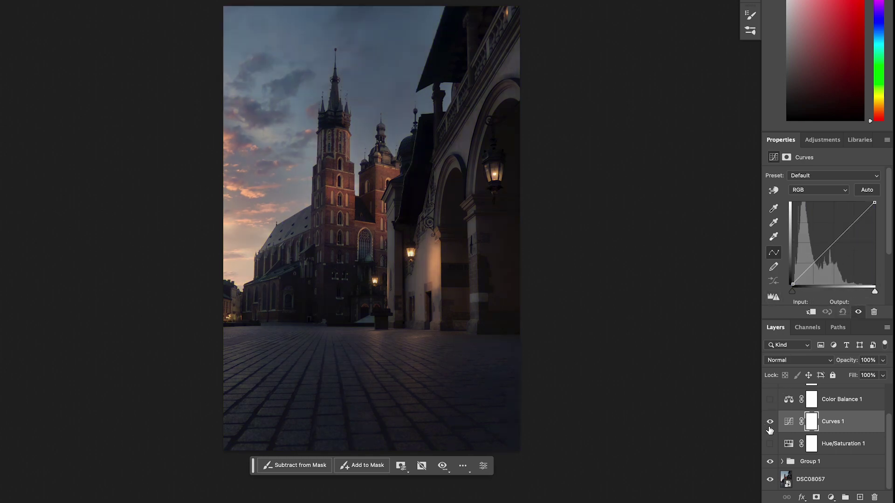
# - Try pulling the midpoint of the Red channel curve down, and bring it back up to the diagonal
pyautogui.click(826, 193)
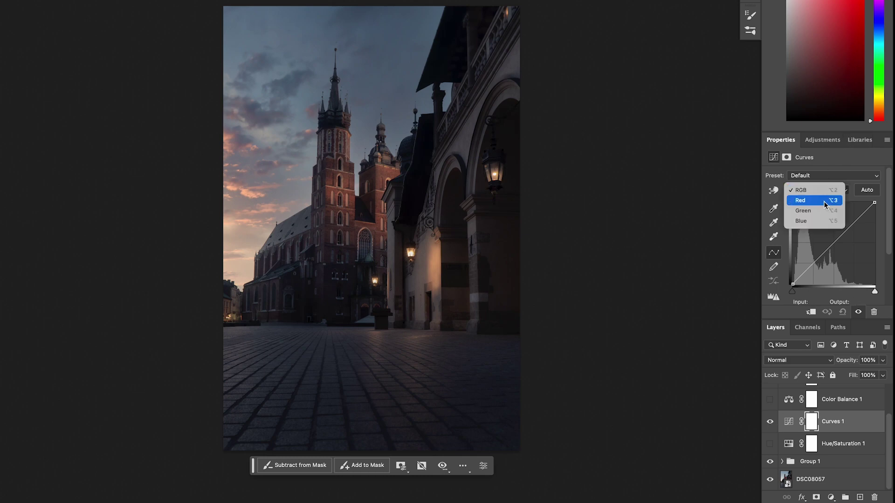
pyautogui.click(824, 201)
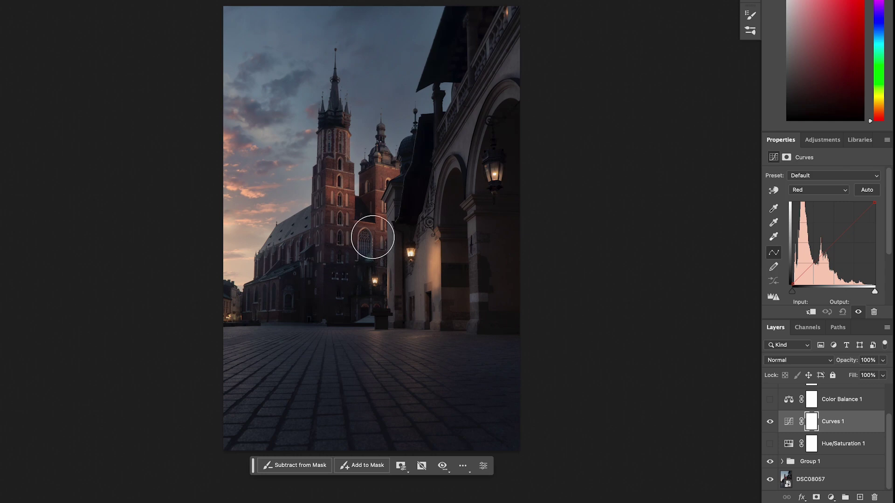
pyautogui.moveTo(824, 252); pyautogui.dragTo(829, 257)
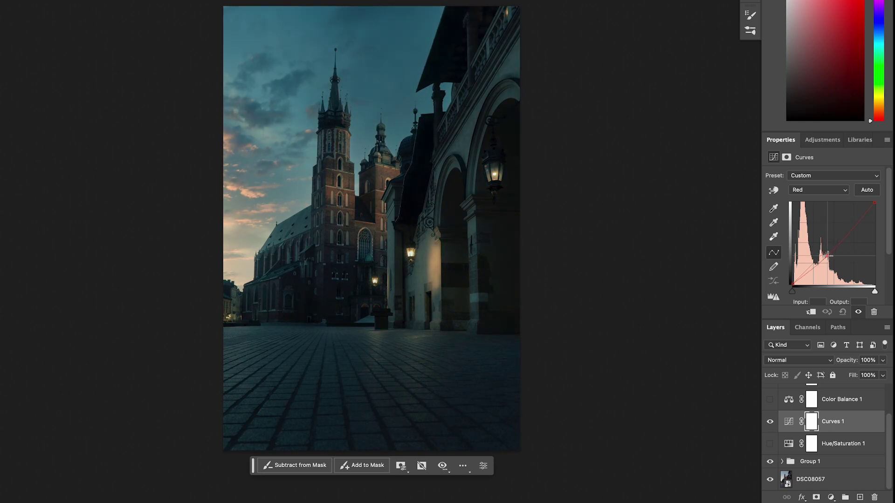
pyautogui.moveTo(828, 256); pyautogui.dragTo(839, 237)
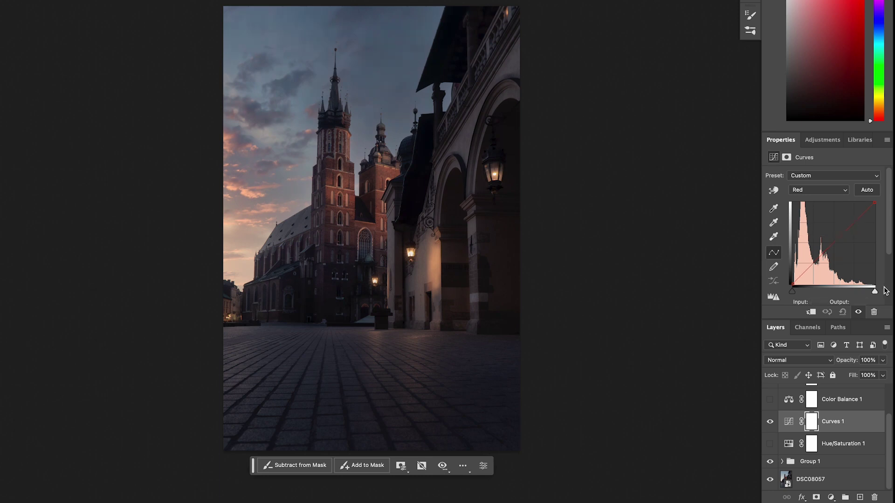
# - Hide the Curves layer, and show and select the Color Balance layer
pyautogui.click(770, 422)
pyautogui.click(772, 401)
pyautogui.click(795, 401)
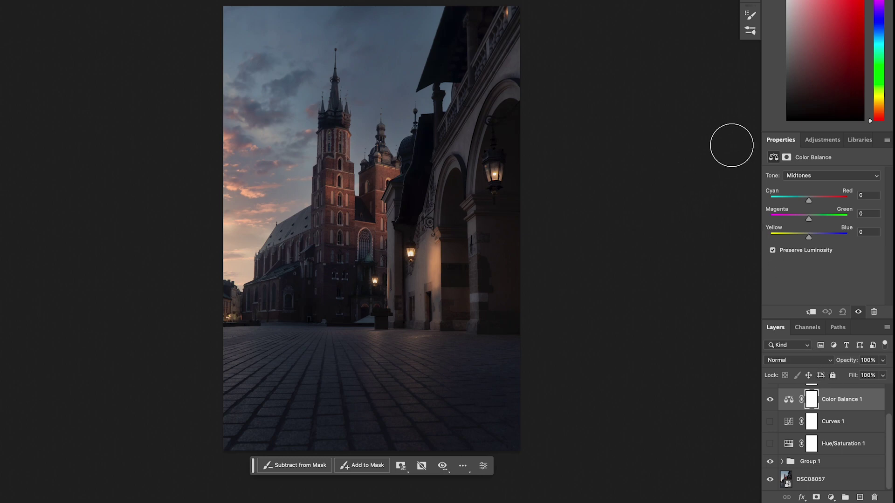
# - Set the yellow-blue balance of the shadows to +3 in the Color Balance layer
pyautogui.click(792, 176)
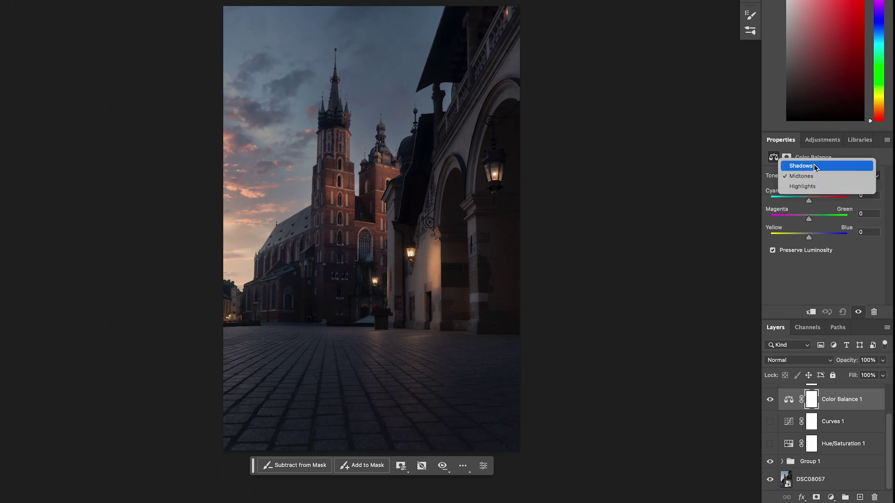
pyautogui.click(816, 166)
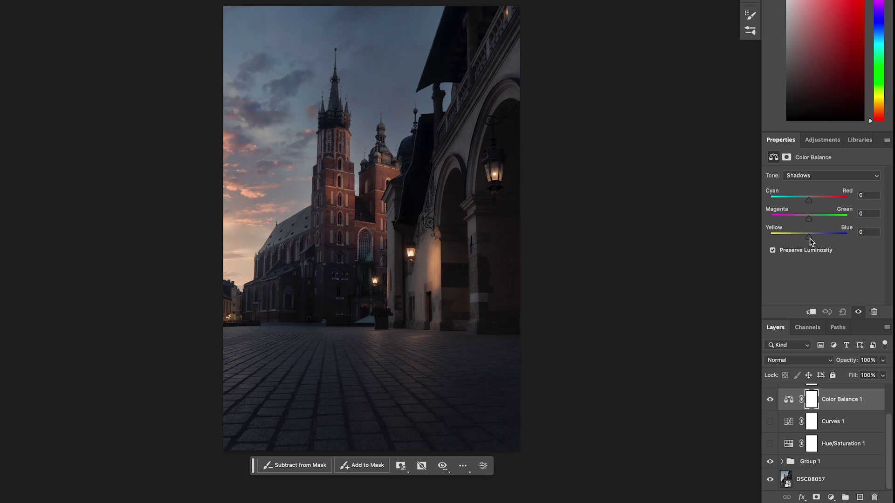
pyautogui.moveTo(811, 236); pyautogui.dragTo(810, 237)
# - Try shifting the Color Balance highlights to +10 on cyan-red and -10 on yellow-blue
pyautogui.click(811, 176)
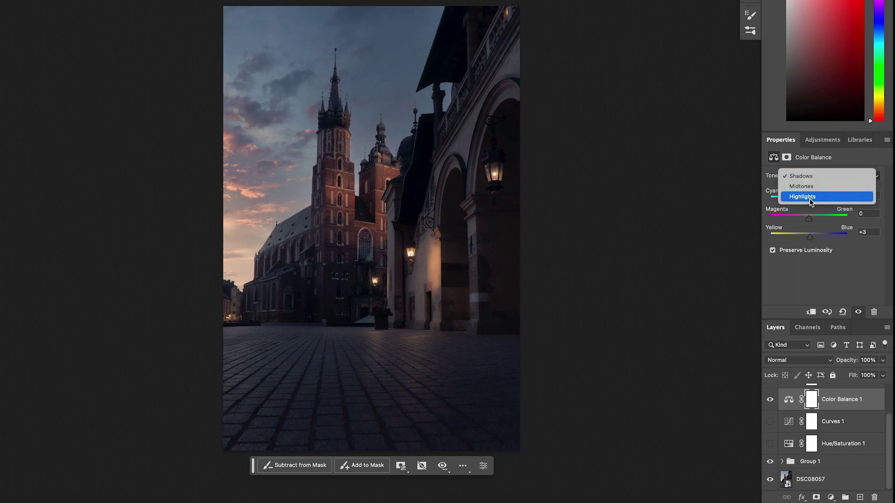
pyautogui.click(810, 198)
pyautogui.moveTo(810, 236); pyautogui.dragTo(805, 237)
pyautogui.moveTo(809, 201); pyautogui.dragTo(814, 201)
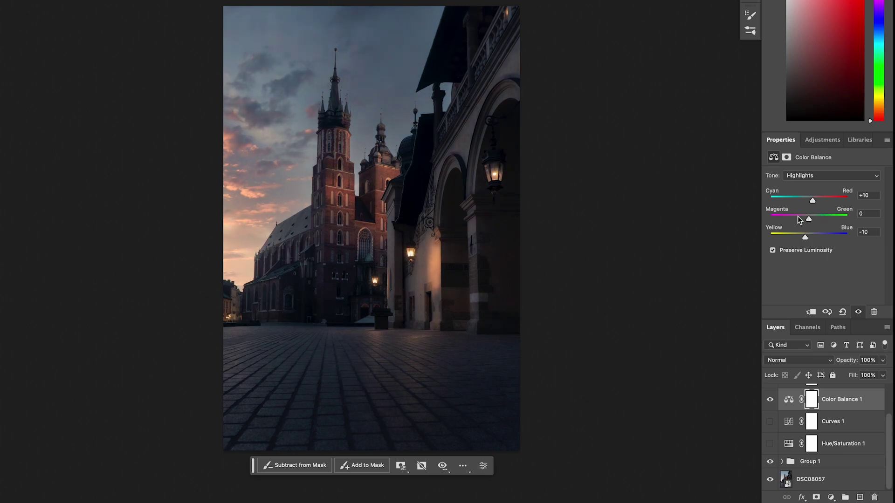
# - Compare the image with the Color Balance layer hidden and shown
pyautogui.click(771, 399)
pyautogui.click(771, 400)
pyautogui.click(772, 399)
pyautogui.click(772, 400)
pyautogui.click(771, 399)
pyautogui.click(772, 400)
# - Try -3 on cyan-red for the Color Balance shadows, and nudge their yellow-blue balance slightly toward blue
pyautogui.click(789, 400)
pyautogui.click(840, 176)
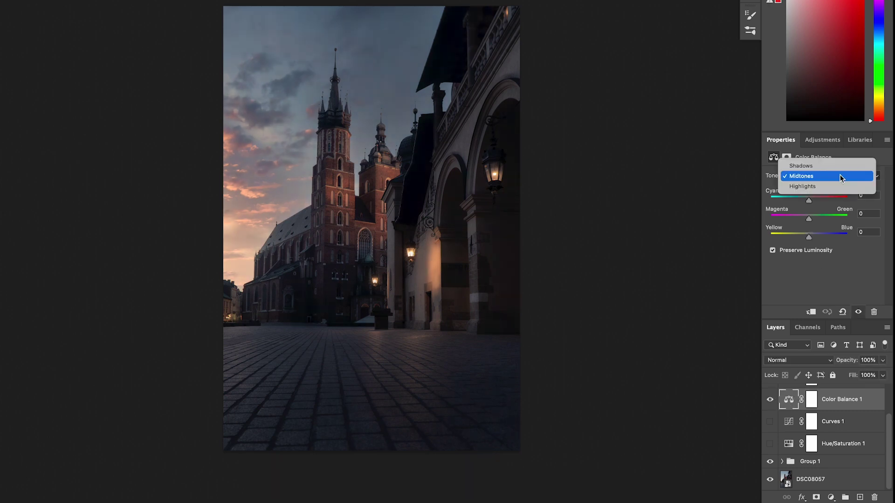
pyautogui.click(840, 167)
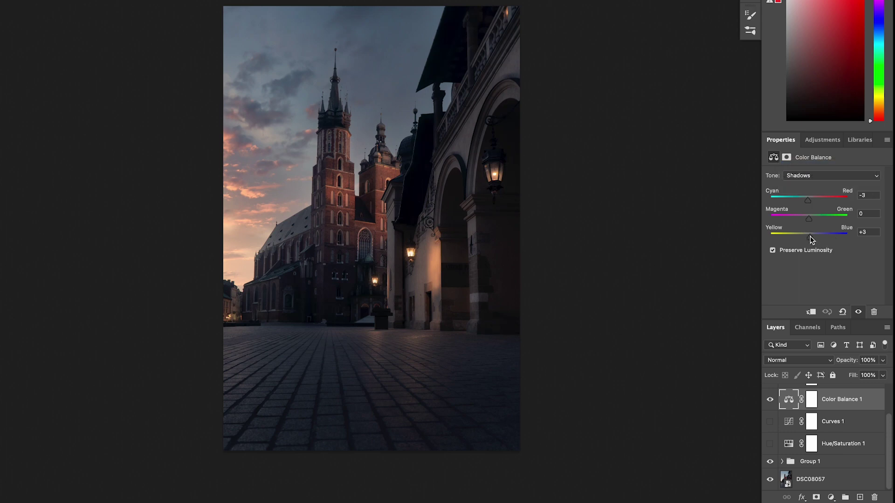
pyautogui.moveTo(811, 235); pyautogui.dragTo(812, 235)
# - Compare the image without and with the Color Balance layer, and reset its adjustment to the defaults
pyautogui.click(772, 400)
pyautogui.click(772, 400)
pyautogui.click(843, 312)
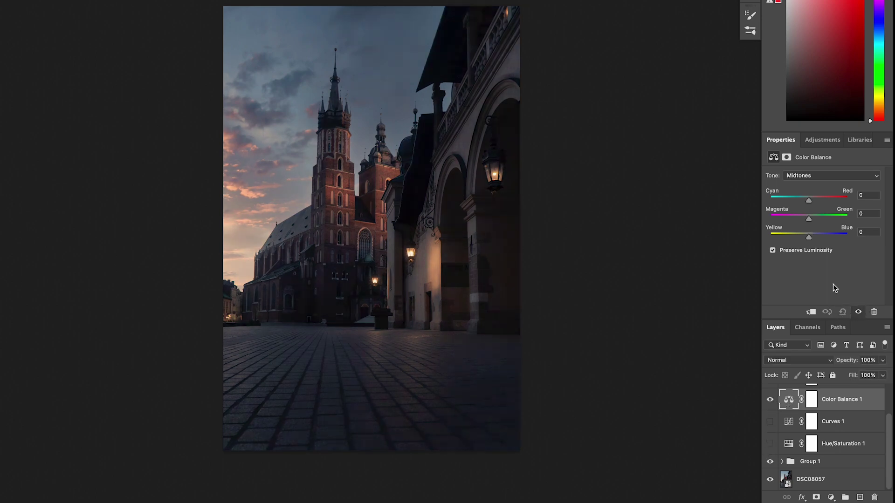
# - Try shifting the Color Balance midtones slightly toward cyan, blue and green
pyautogui.click(816, 177)
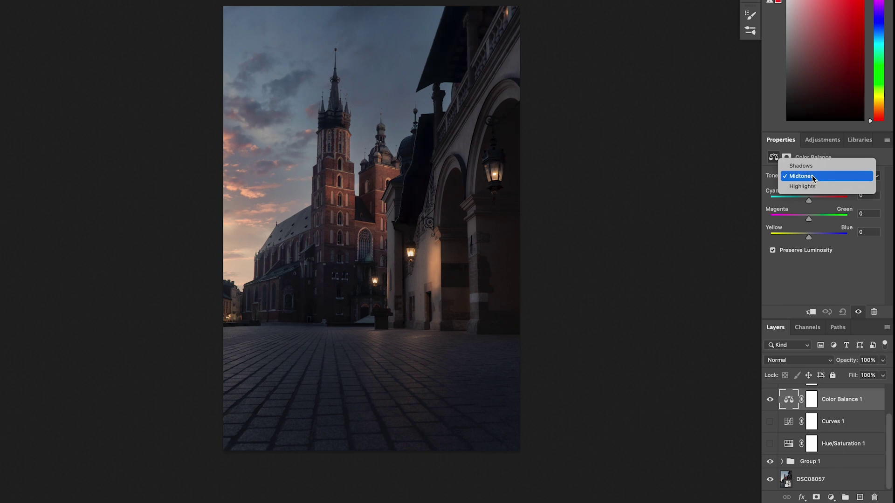
pyautogui.click(812, 177)
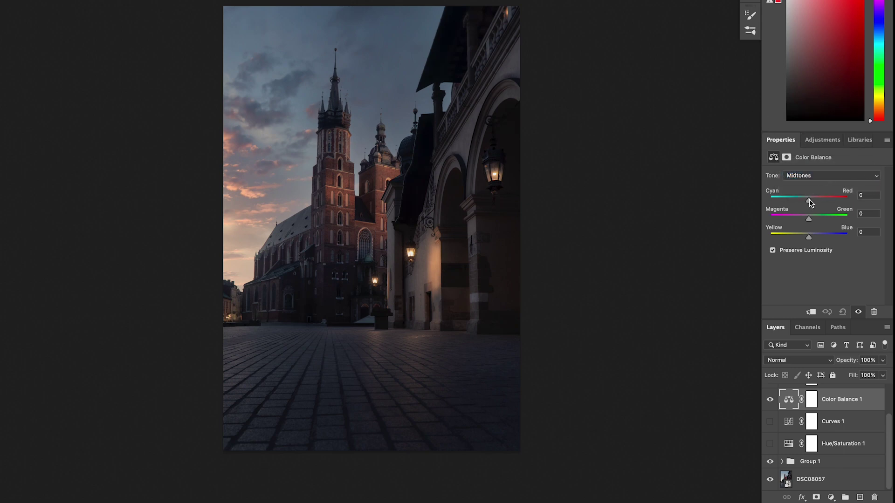
pyautogui.moveTo(809, 200); pyautogui.dragTo(806, 201)
pyautogui.moveTo(805, 236); pyautogui.dragTo(812, 237)
pyautogui.moveTo(809, 217); pyautogui.dragTo(814, 218)
# - Check the shadows and highlights tones of the Color Balance layer, and reset the whole adjustment
pyautogui.click(811, 176)
pyautogui.click(816, 166)
pyautogui.click(821, 183)
pyautogui.click(821, 197)
pyautogui.click(843, 313)
# - Hide the Color Balance layer, and show and select the Selective Color layer
pyautogui.scroll(3, 832, 431)
pyautogui.click(770, 440)
pyautogui.click(770, 417)
pyautogui.click(790, 421)
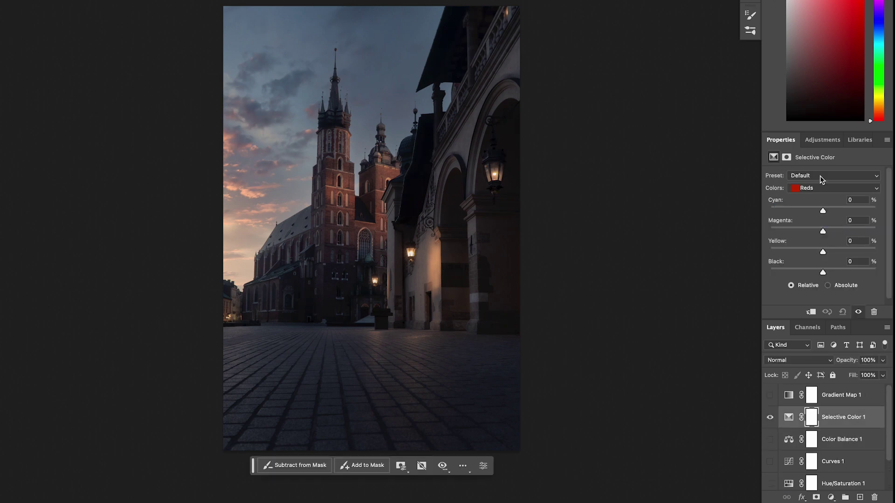
# - Try cyan -59, magenta +20, yellow +41 and black +10 for the Reds in Selective Color, and reset the adjustment
pyautogui.click(811, 186)
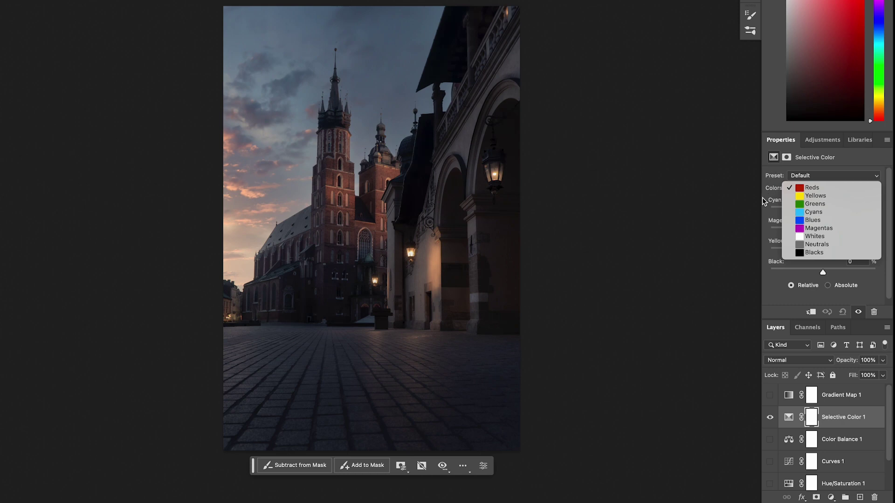
pyautogui.click(817, 188)
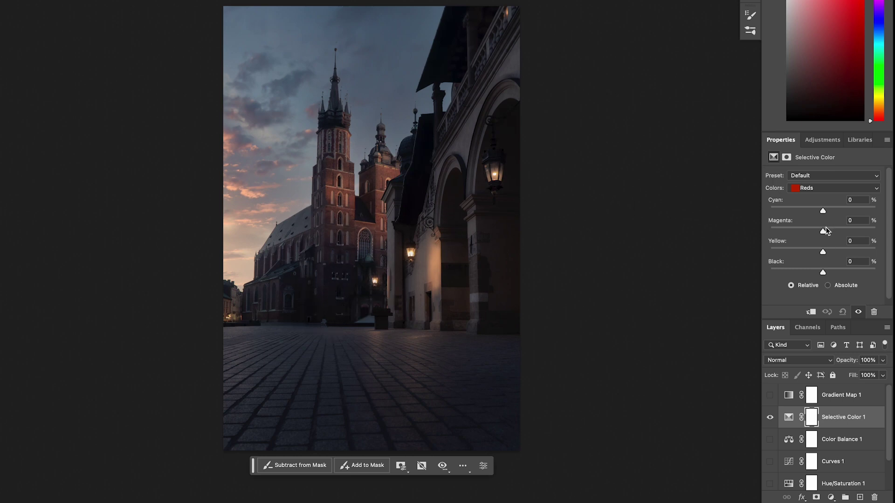
pyautogui.moveTo(823, 232); pyautogui.dragTo(844, 252)
pyautogui.moveTo(823, 211); pyautogui.dragTo(792, 211)
pyautogui.moveTo(824, 272)
pyautogui.mouseDown()
pyautogui.moveTo(832, 272)
pyautogui.moveTo(781, 271)
pyautogui.moveTo(840, 262)
pyautogui.moveTo(820, 268)
pyautogui.moveTo(833, 264)
pyautogui.moveTo(827, 260)
pyautogui.mouseUp()
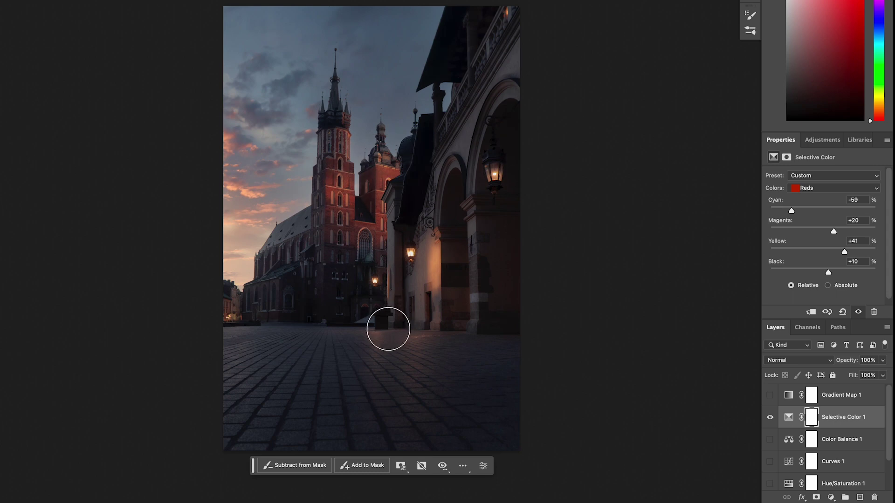
pyautogui.click(845, 315)
# - Try cyan +4, magenta -4 and yellow -6 for the Neutrals in the Selective Color layer
pyautogui.click(809, 188)
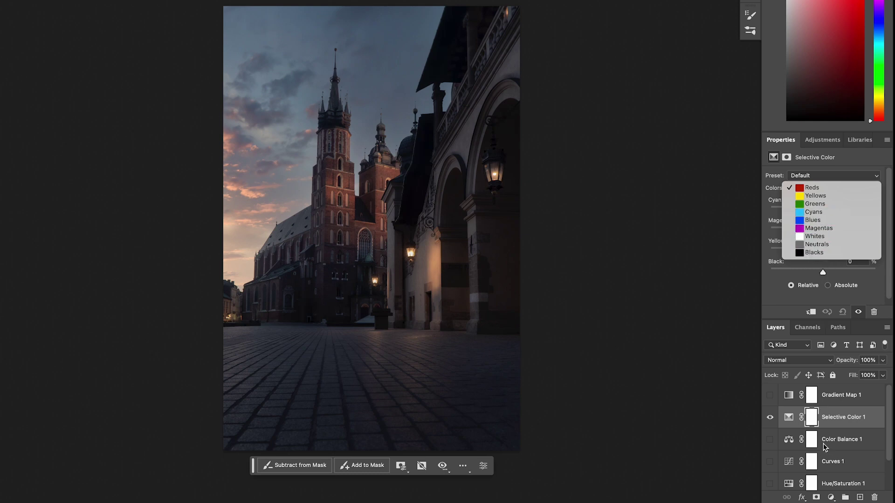
pyautogui.click(841, 245)
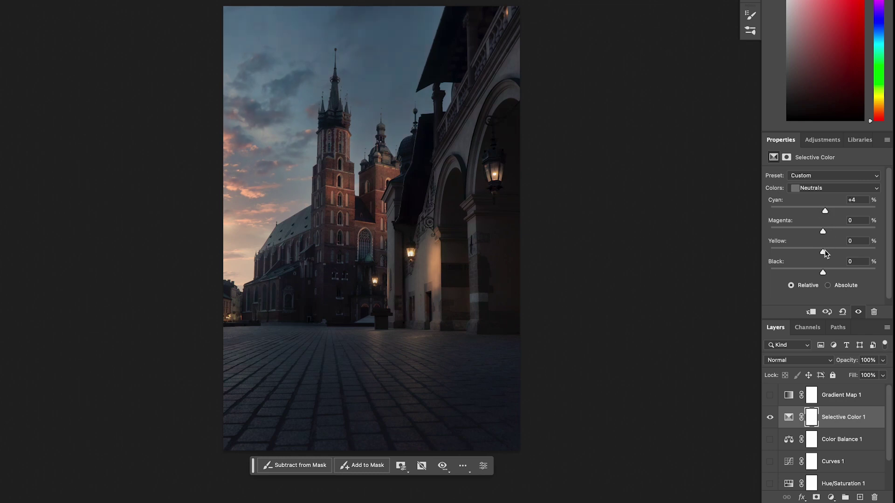
pyautogui.moveTo(823, 250); pyautogui.dragTo(822, 251)
pyautogui.moveTo(824, 232); pyautogui.dragTo(822, 232)
pyautogui.moveTo(820, 231); pyautogui.dragTo(821, 232)
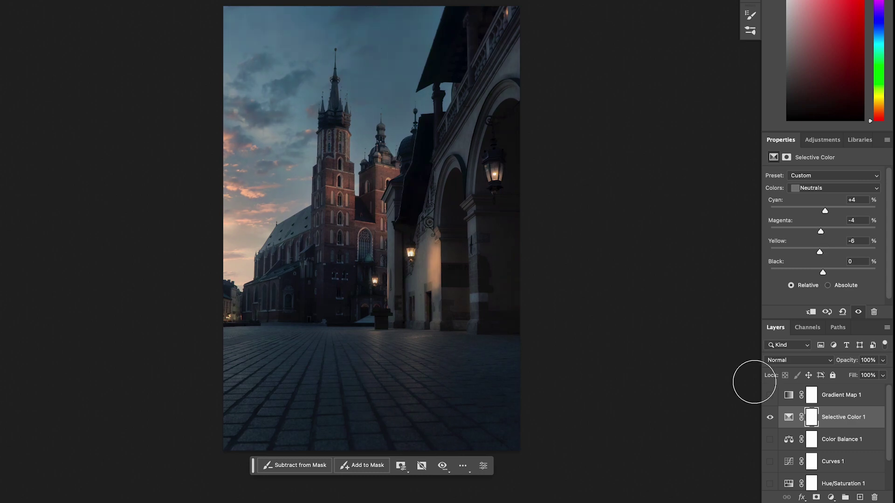
# - Compare the image with and without the Neutrals adjustment, and reset the Selective Color layer
pyautogui.click(771, 418)
pyautogui.click(771, 419)
pyautogui.click(771, 419)
pyautogui.click(771, 419)
pyautogui.click(842, 312)
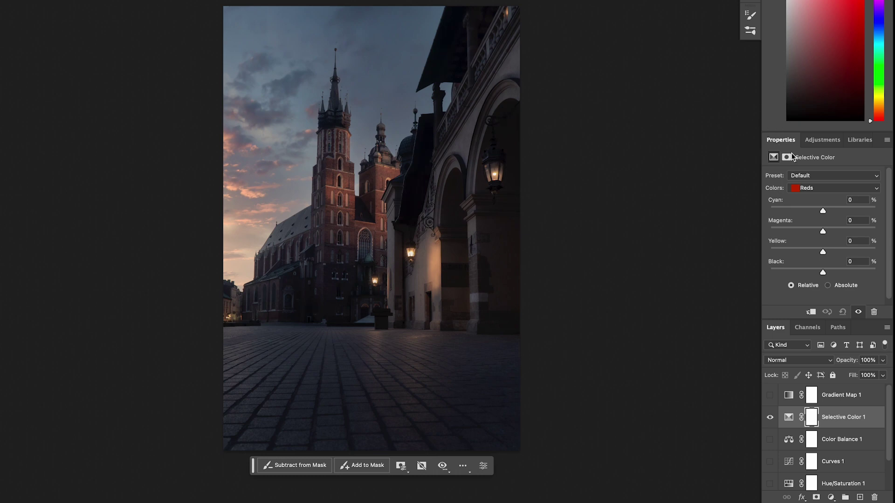
# - Try magenta +2 and black +1 for the Blacks in the Selective Color layer
pyautogui.click(821, 189)
pyautogui.click(823, 253)
pyautogui.moveTo(824, 233); pyautogui.dragTo(823, 211)
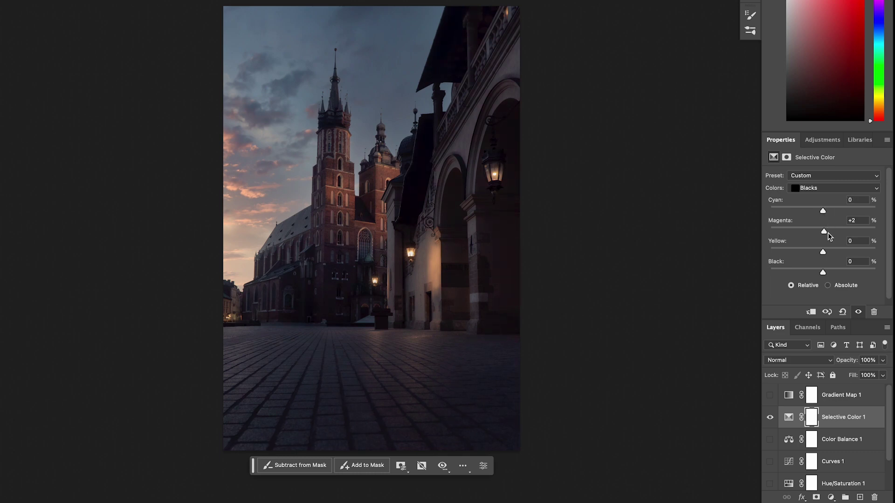
pyautogui.moveTo(824, 272)
pyautogui.mouseDown()
pyautogui.moveTo(835, 267)
pyautogui.moveTo(805, 264)
pyautogui.moveTo(819, 274)
pyautogui.mouseUp()
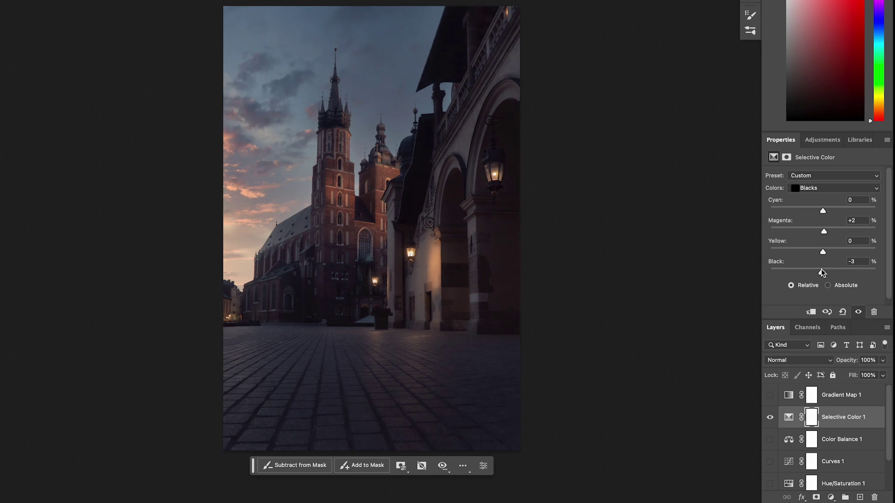
pyautogui.moveTo(823, 272); pyautogui.dragTo(824, 272)
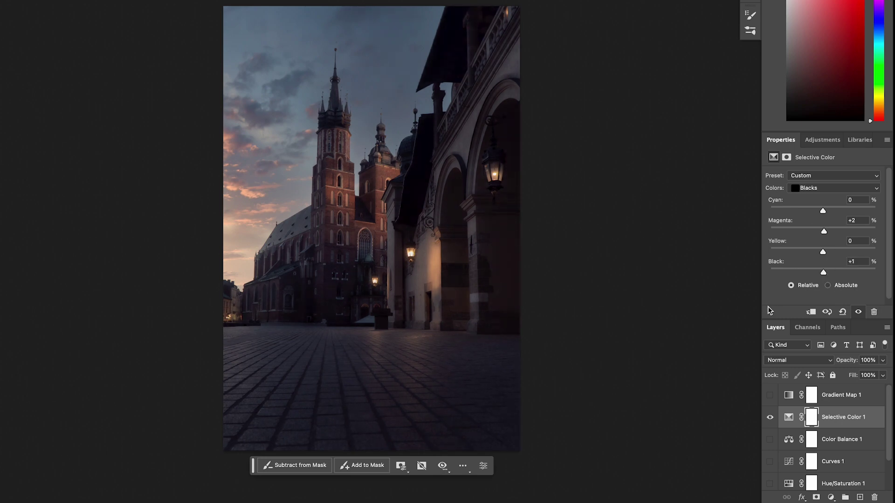
# - Compare the image with and without the Blacks adjustment, and reset the Selective Color layer
pyautogui.click(772, 418)
pyautogui.click(772, 418)
pyautogui.click(772, 418)
pyautogui.click(772, 418)
pyautogui.click(772, 418)
pyautogui.click(772, 418)
pyautogui.click(843, 312)
# - Try cyan, magenta and black at +100 and yellow at +94 for the Whites in Selective Color, and reset the adjustment
pyautogui.click(811, 187)
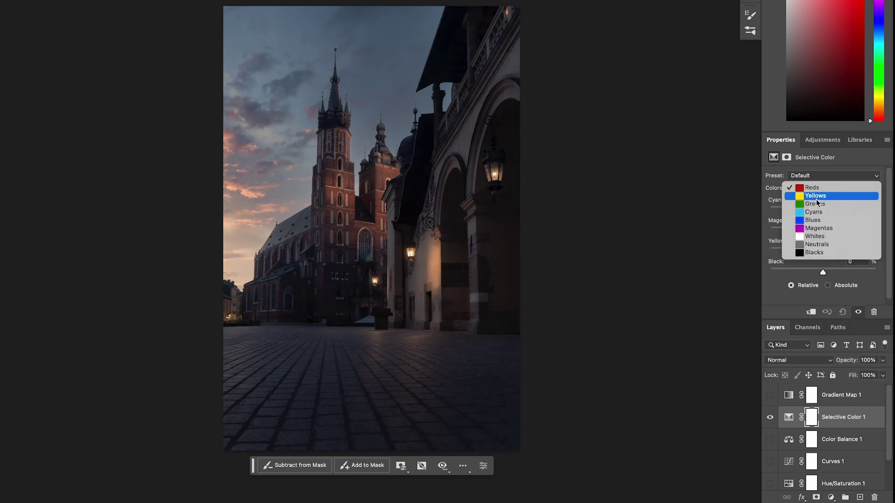
pyautogui.click(824, 237)
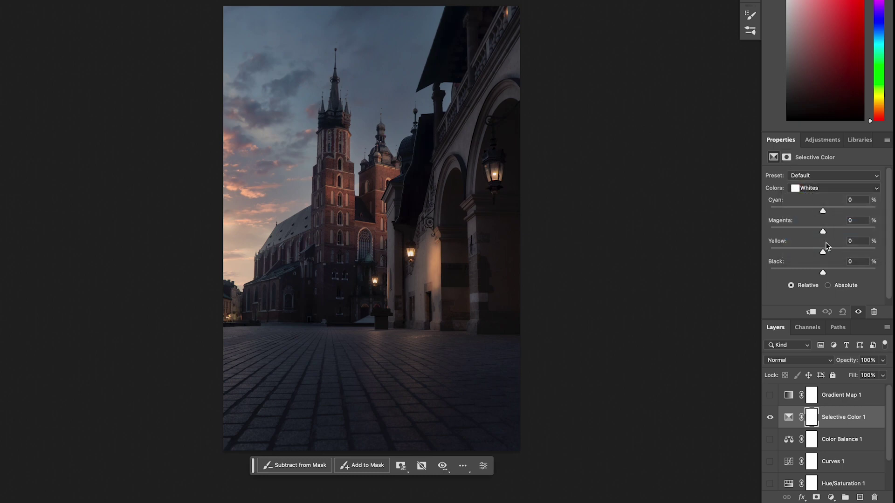
pyautogui.moveTo(810, 252); pyautogui.dragTo(883, 250)
pyautogui.moveTo(784, 252)
pyautogui.mouseDown()
pyautogui.moveTo(892, 246)
pyautogui.moveTo(785, 239)
pyautogui.moveTo(864, 232)
pyautogui.mouseUp()
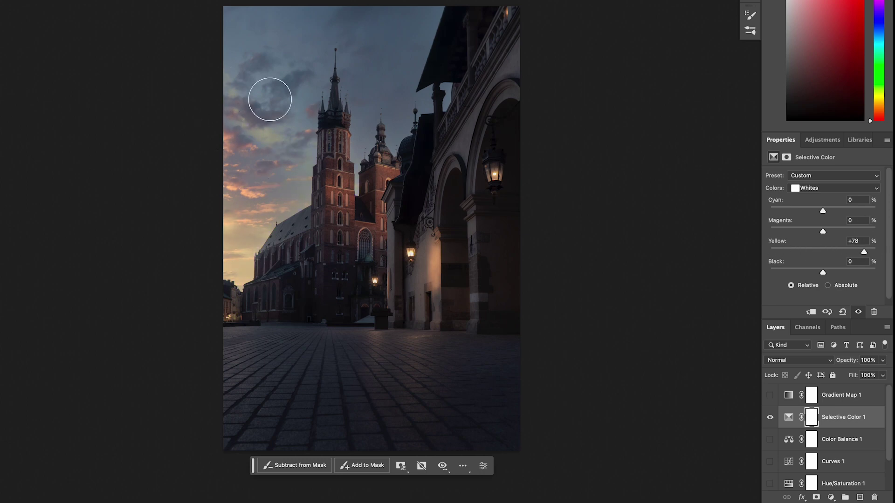
pyautogui.moveTo(864, 252); pyautogui.dragTo(862, 252)
pyautogui.moveTo(776, 251); pyautogui.dragTo(876, 233)
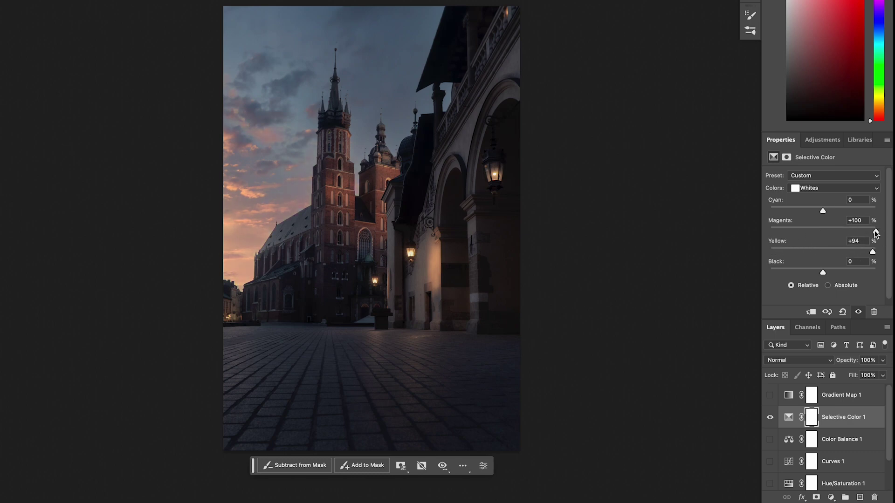
pyautogui.moveTo(824, 210); pyautogui.dragTo(882, 211)
pyautogui.moveTo(823, 272); pyautogui.dragTo(887, 275)
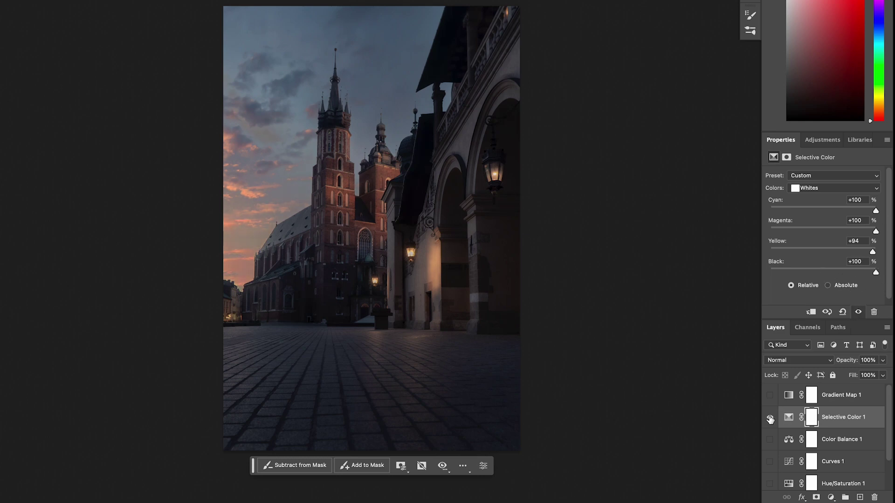
pyautogui.click(843, 312)
# - Hide the Selective Color layer, and show and select the Gradient Map layer
pyautogui.click(770, 417)
pyautogui.click(771, 396)
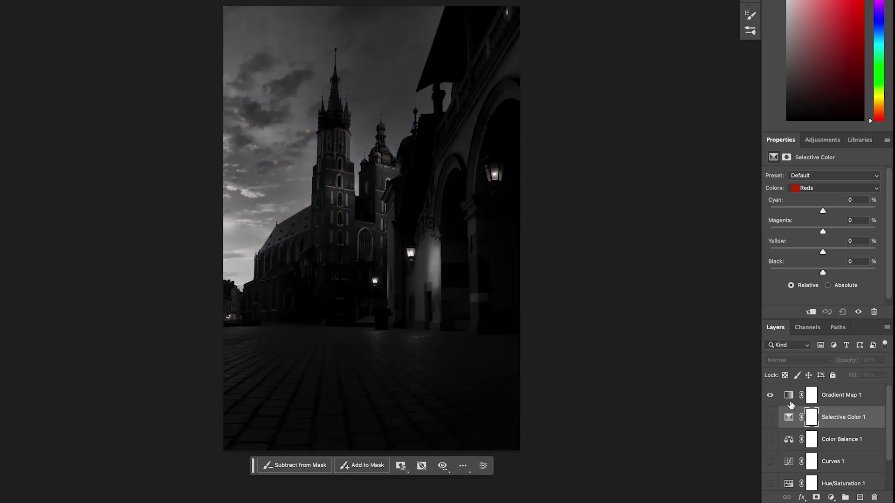
pyautogui.click(790, 398)
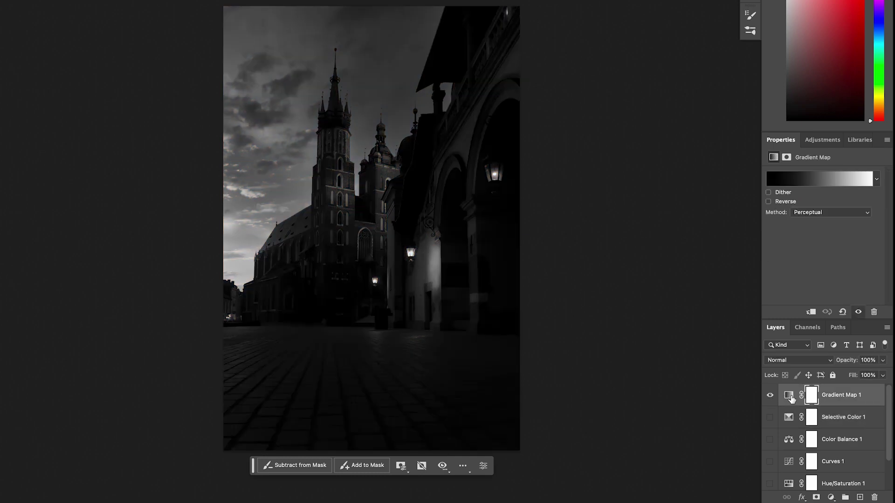
# - Change the black color stop of the map's gradient to a very dark blue with a hue of 209°
pyautogui.click(801, 181)
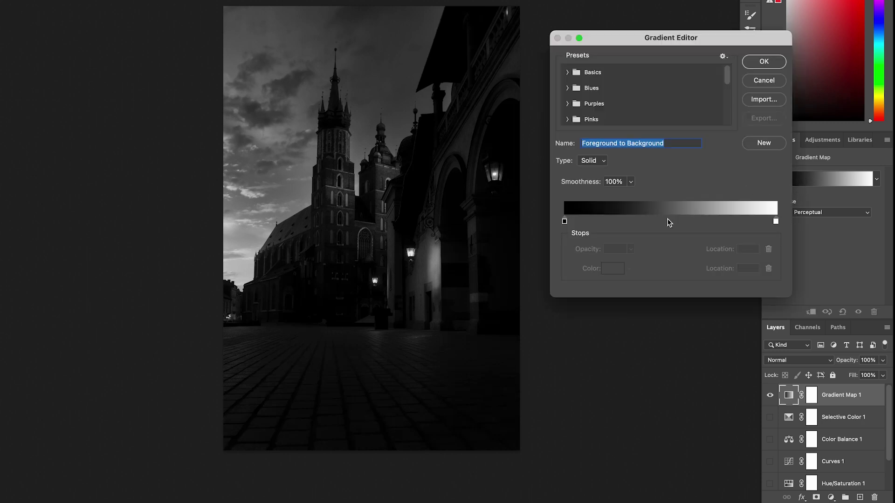
pyautogui.click(564, 223)
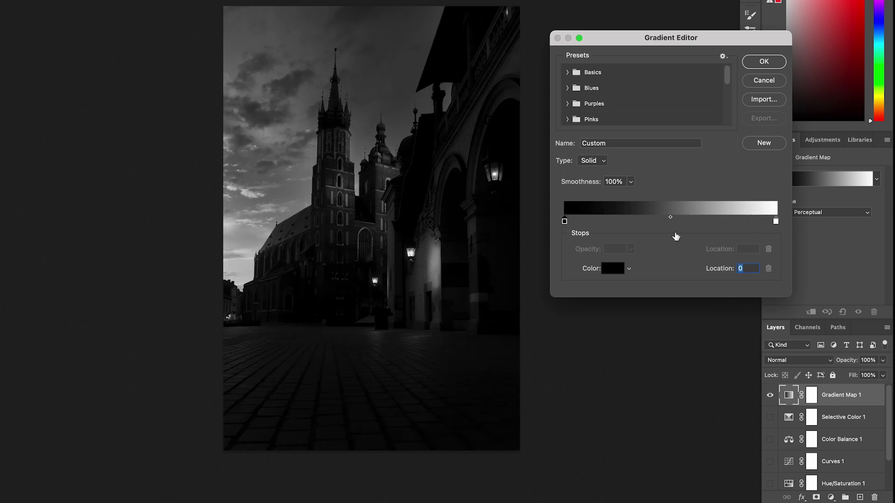
pyautogui.click(616, 270)
pyautogui.click(700, 186)
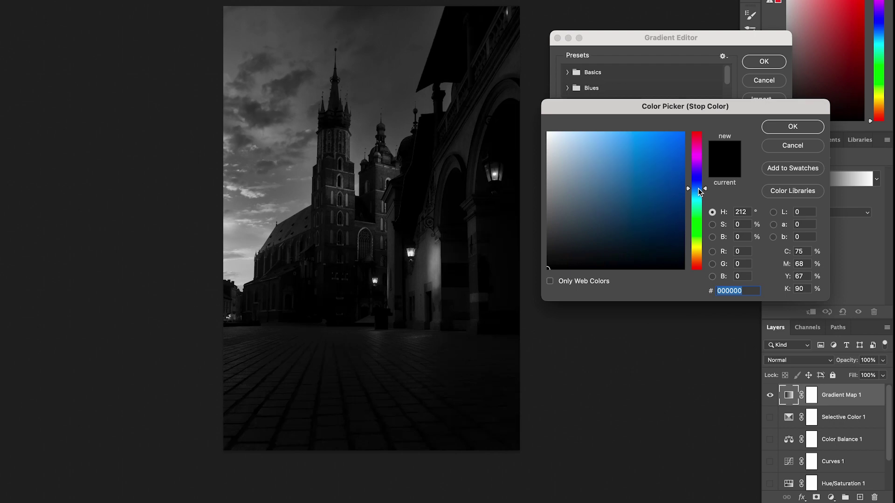
pyautogui.moveTo(701, 188); pyautogui.dragTo(701, 190)
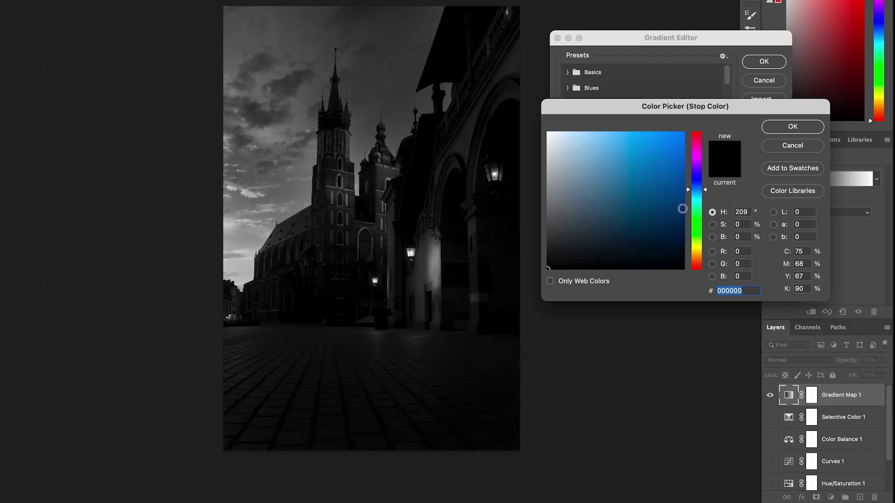
pyautogui.click(661, 247)
pyautogui.moveTo(661, 247); pyautogui.dragTo(671, 252)
pyautogui.click(791, 131)
# - Change the gradient's white color stop to the pale warm cream #eddcbc, and apply the edited gradient
pyautogui.moveTo(777, 221)
pyautogui.mouseDown()
pyautogui.moveTo(767, 223)
pyautogui.moveTo(776, 223)
pyautogui.mouseUp()
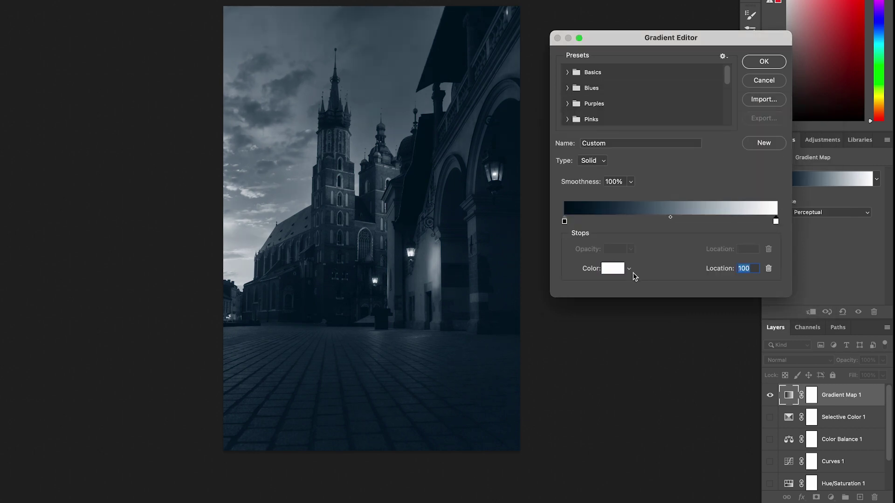
pyautogui.click(621, 269)
pyautogui.moveTo(699, 180); pyautogui.dragTo(705, 255)
pyautogui.click(587, 149)
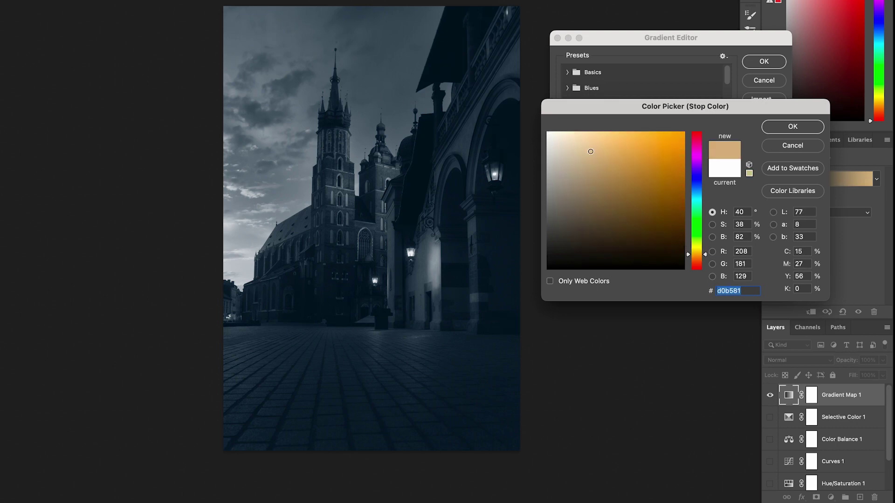
pyautogui.moveTo(587, 149); pyautogui.dragTo(577, 142)
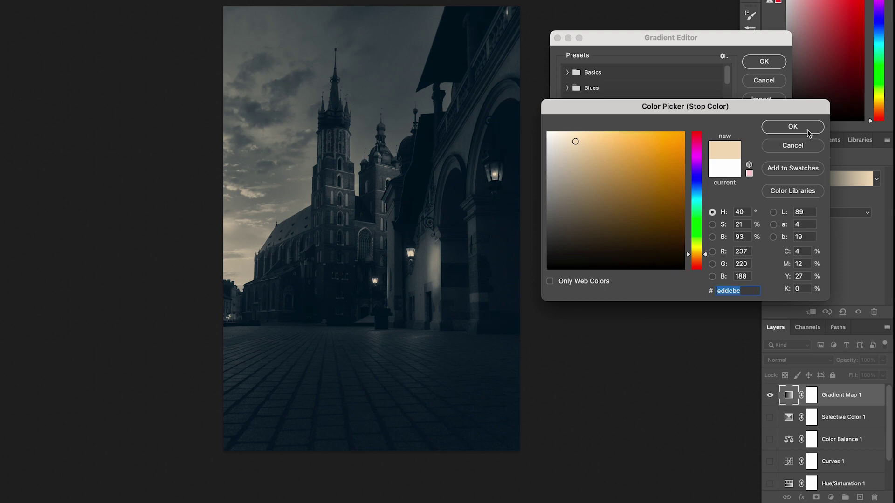
pyautogui.click(808, 130)
pyautogui.click(767, 64)
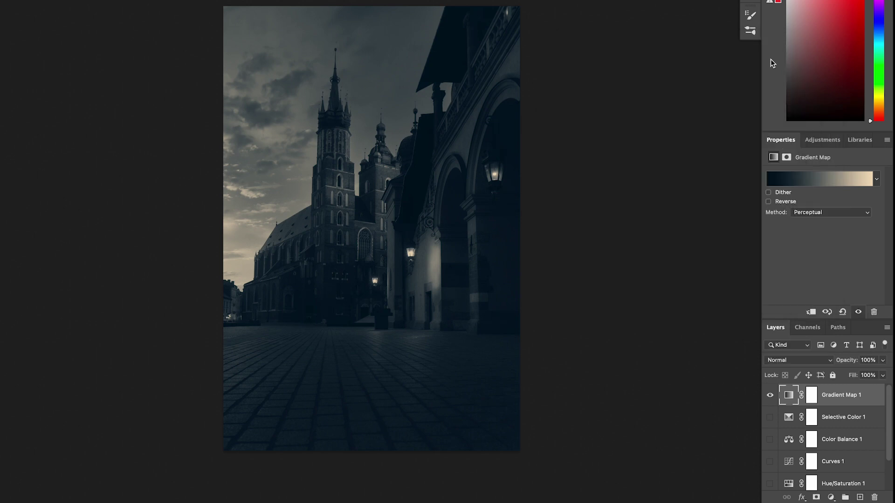
# - Try lowering the Gradient Map layer's opacity to 21%, and compare the image with the layer hidden and shown
pyautogui.click(788, 400)
pyautogui.moveTo(846, 363); pyautogui.dragTo(803, 353)
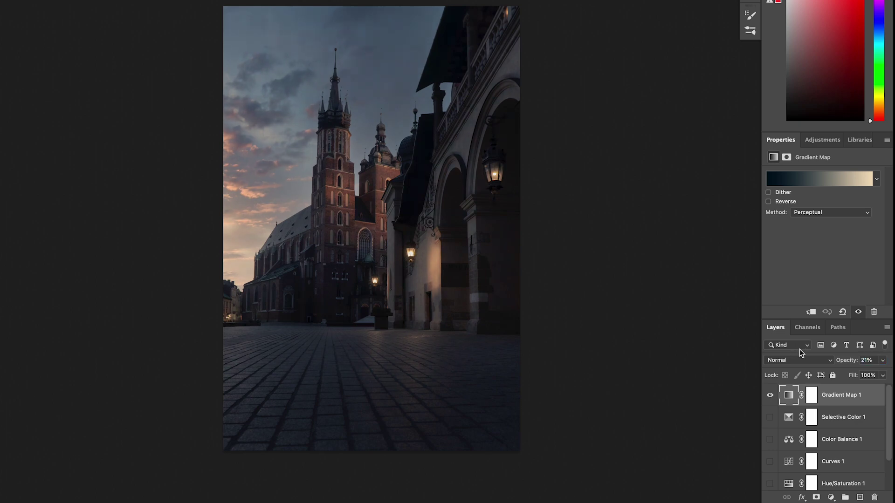
pyautogui.click(770, 395)
pyautogui.click(774, 397)
pyautogui.click(774, 397)
pyautogui.click(774, 396)
pyautogui.click(772, 396)
pyautogui.click(772, 395)
# - Try a slightly lower Gradient Map opacity, comparing the image with and without the layer, and return the opacity to 100%
pyautogui.moveTo(844, 363); pyautogui.dragTo(838, 362)
pyautogui.click(772, 396)
pyautogui.click(771, 395)
pyautogui.click(772, 396)
pyautogui.click(772, 395)
pyautogui.moveTo(847, 363); pyautogui.dragTo(854, 364)
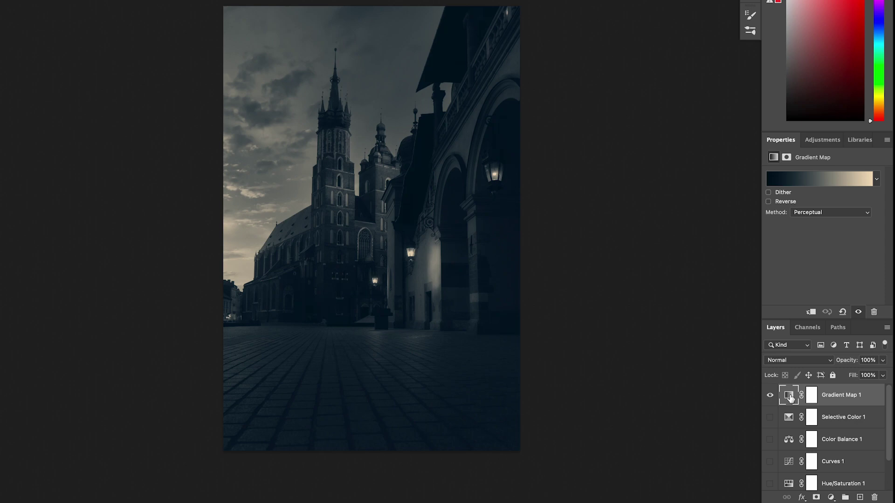
# - Set the Gradient Map layer to Soft Light at 35% opacity, and compare the image with the layer hidden and shown
pyautogui.click(811, 360)
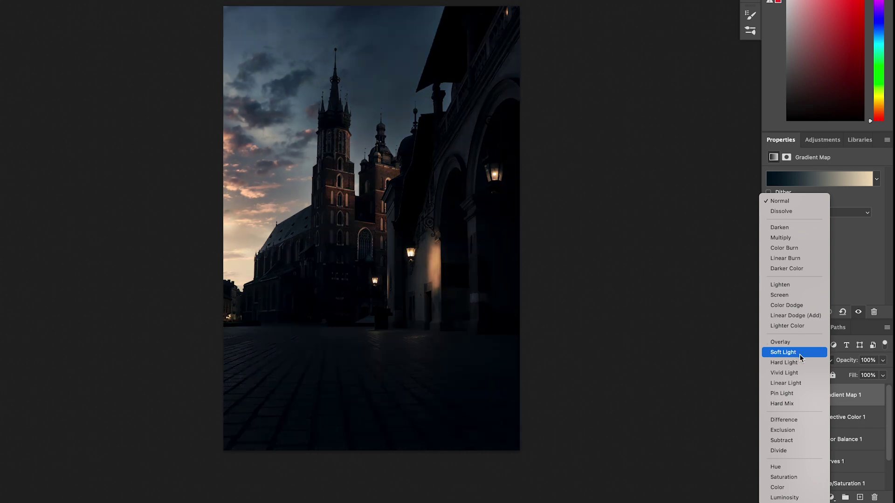
pyautogui.click(803, 354)
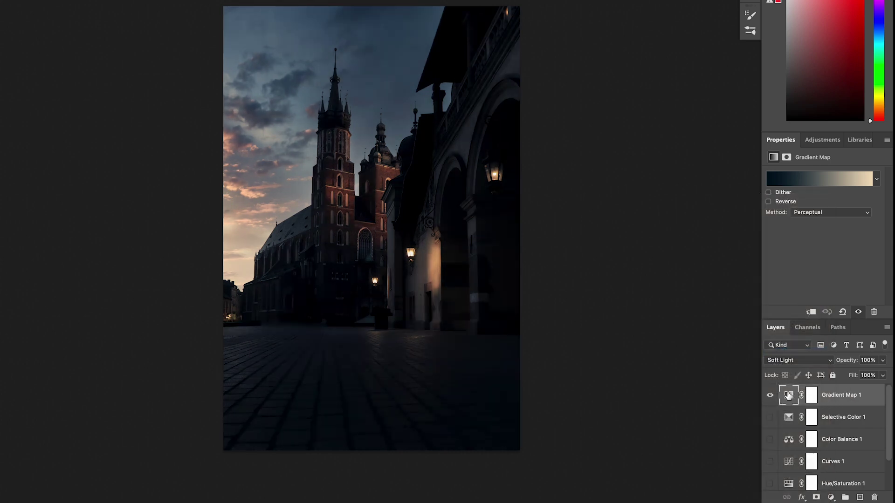
pyautogui.moveTo(849, 361); pyautogui.dragTo(814, 349)
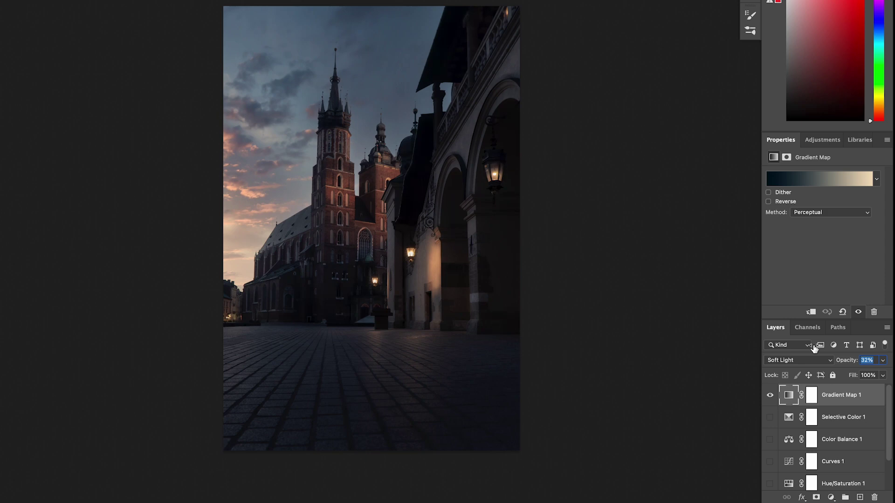
pyautogui.press('Return')
pyautogui.click(770, 395)
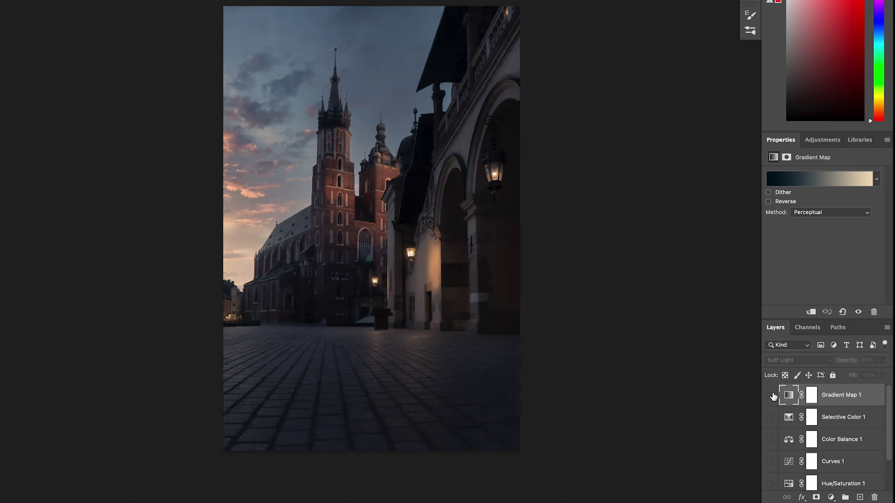
pyautogui.click(772, 395)
pyautogui.click(772, 395)
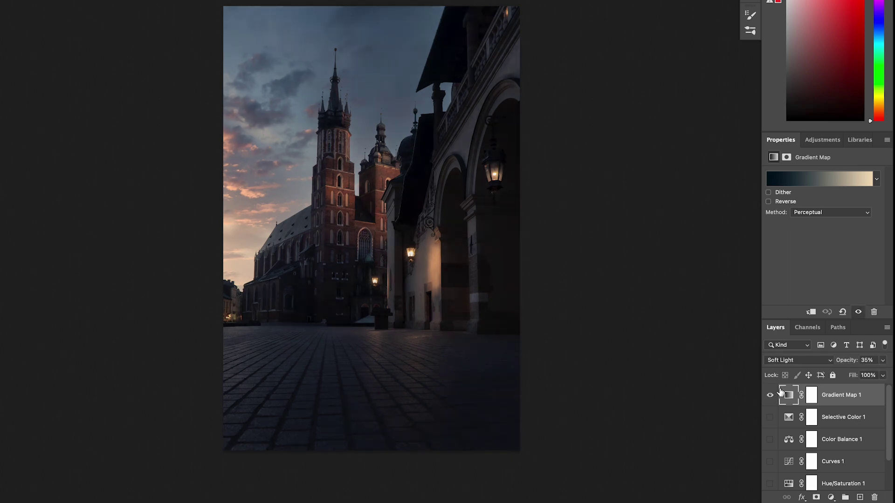
# - Keep the Gradient Map layer in Soft Light mode and lower its opacity to 20%
pyautogui.click(804, 362)
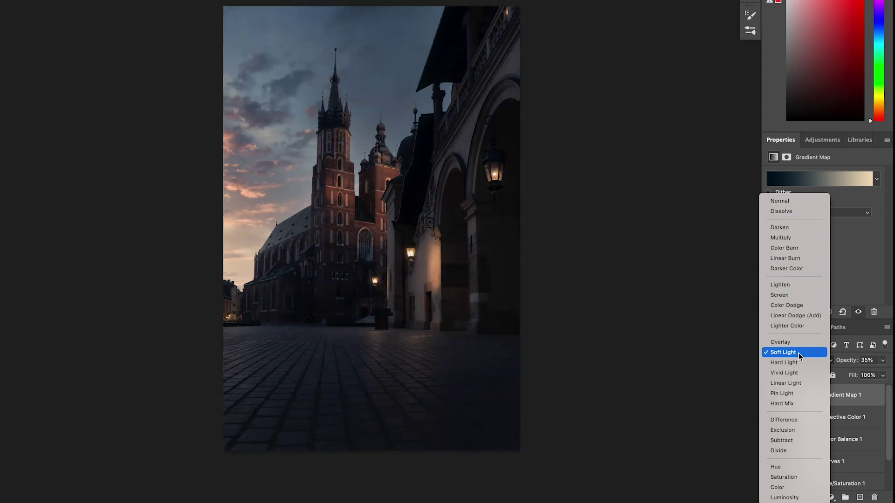
pyautogui.click(799, 353)
pyautogui.moveTo(851, 362); pyautogui.dragTo(842, 359)
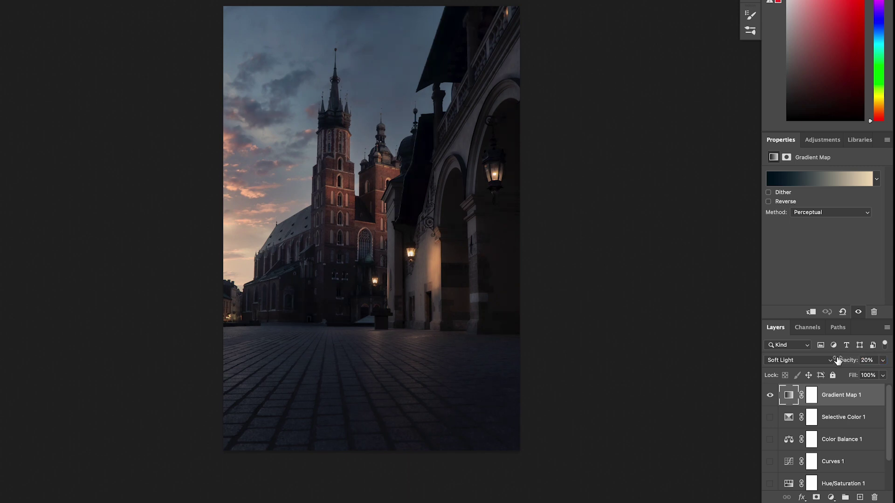
# - Review the Hue/Saturation, Curves, Color Balance, Selective Color and Gradient Map adjustment layers one after another
pyautogui.moveTo(891, 405); pyautogui.dragTo(891, 423)
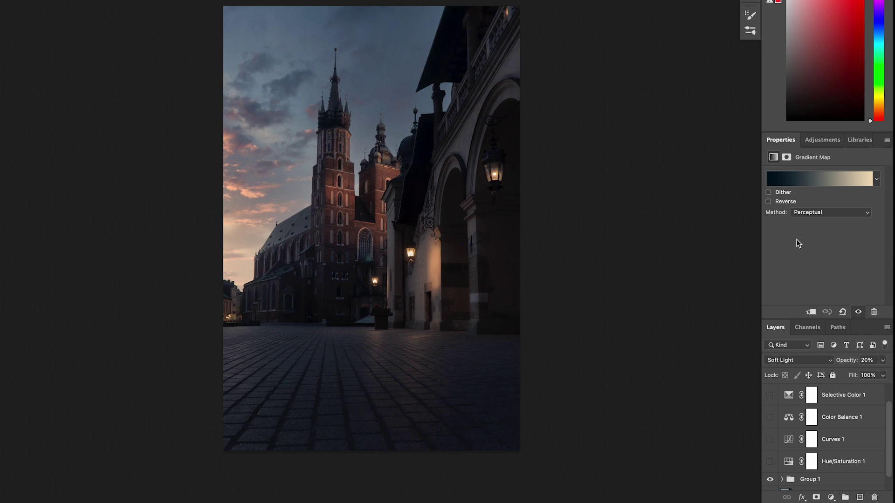
pyautogui.click(853, 463)
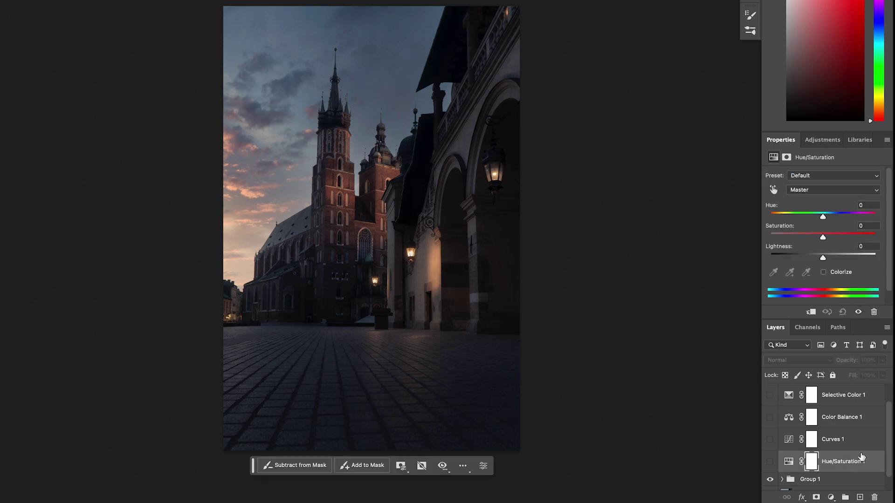
pyautogui.click(845, 443)
pyautogui.click(857, 419)
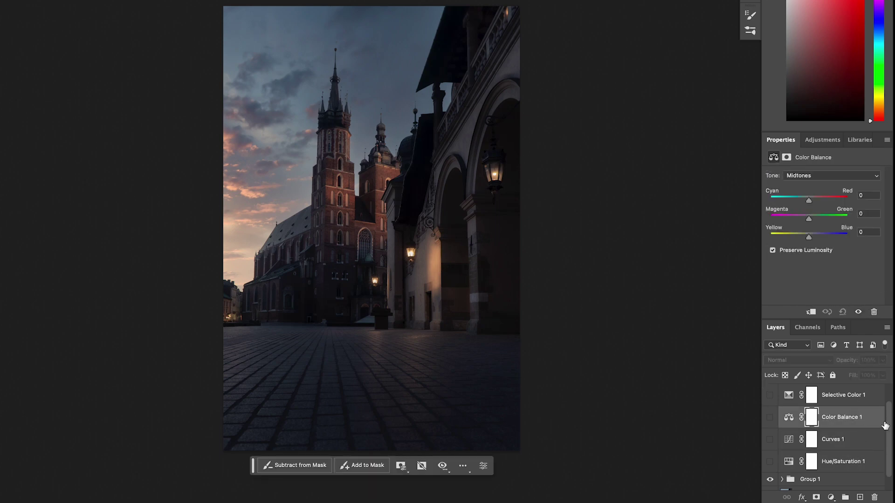
pyautogui.scroll(1, 886, 424)
pyautogui.doubleClick(864, 424)
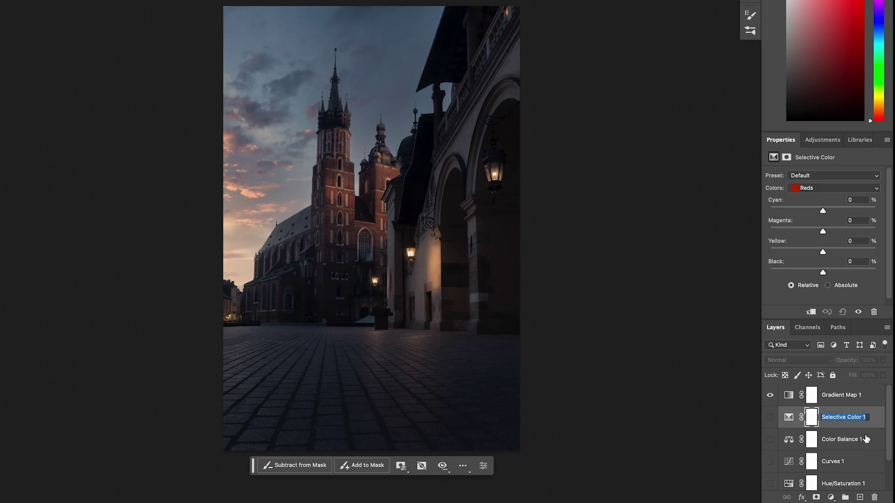
pyautogui.click(856, 397)
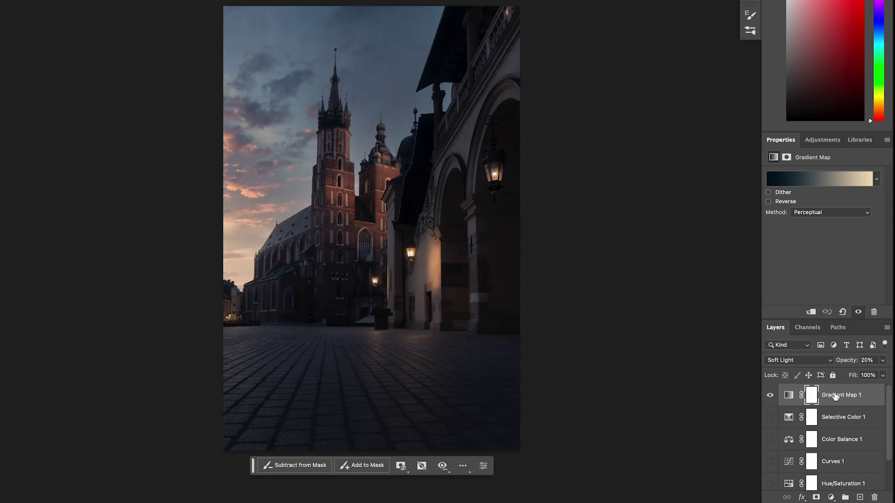
# - Hide the Gradient Map layer and make the Curves layer visible for editing
pyautogui.click(771, 396)
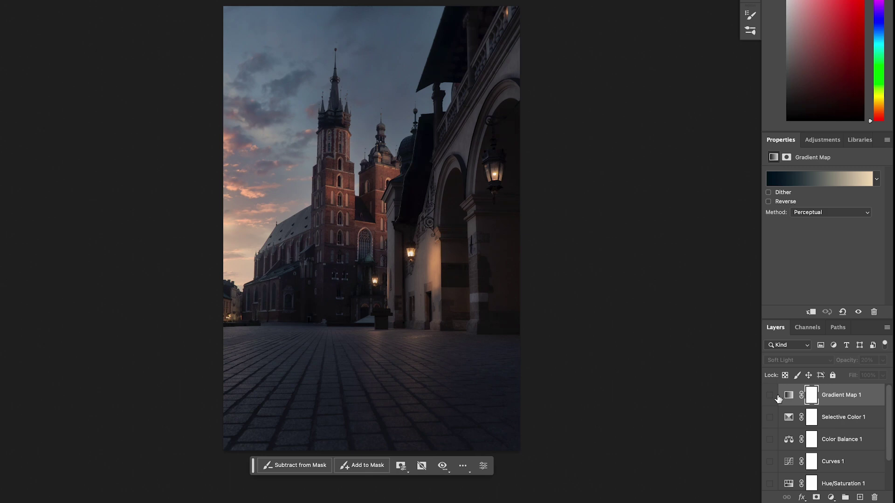
pyautogui.scroll(-2, 862, 420)
pyautogui.click(845, 446)
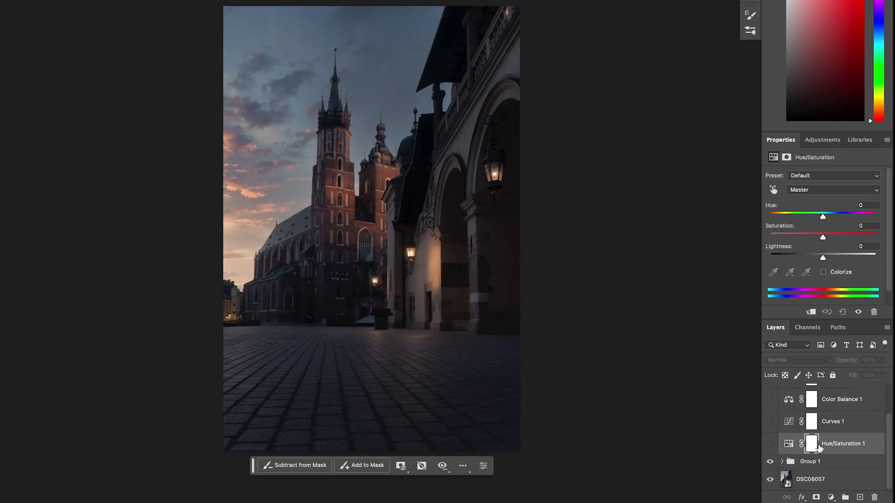
pyautogui.click(832, 422)
pyautogui.click(770, 422)
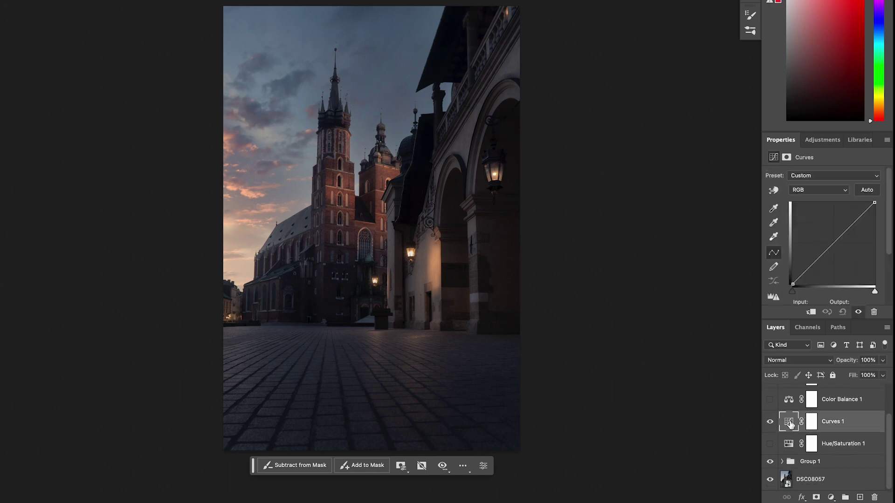
# - Raise the blue channel's black point slightly in Curves, and darken the RGB curve's shadows while lifting its black point a little
pyautogui.click(821, 191)
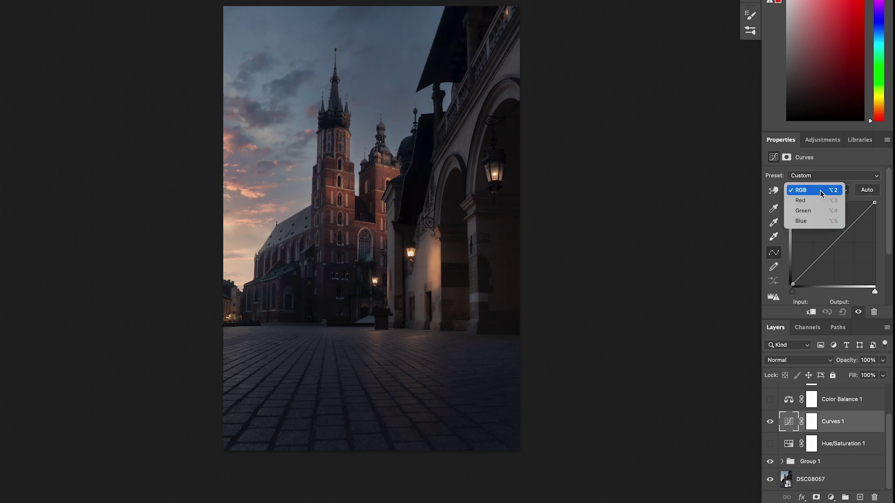
pyautogui.click(822, 221)
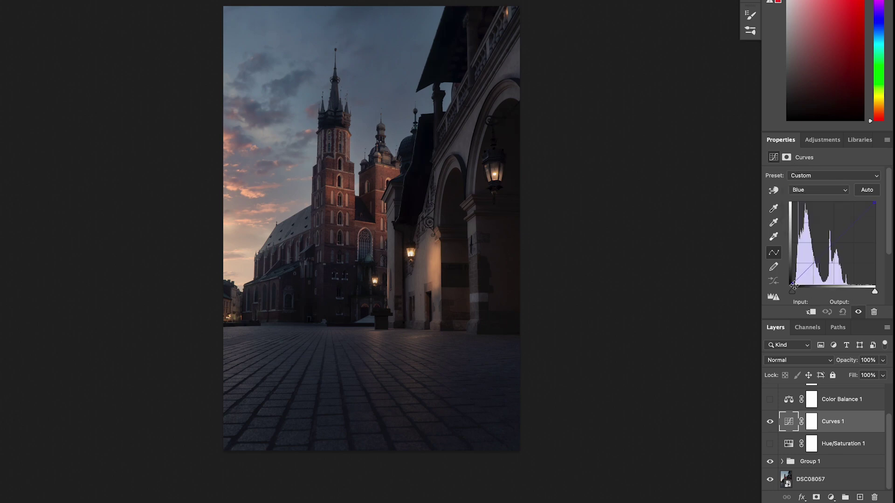
pyautogui.moveTo(792, 284); pyautogui.dragTo(792, 282)
pyautogui.click(820, 191)
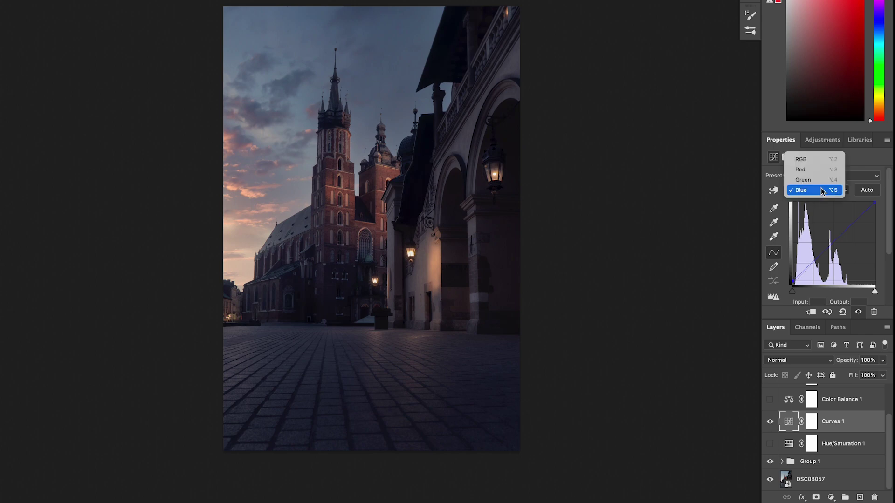
pyautogui.click(827, 162)
pyautogui.moveTo(813, 264); pyautogui.dragTo(793, 282)
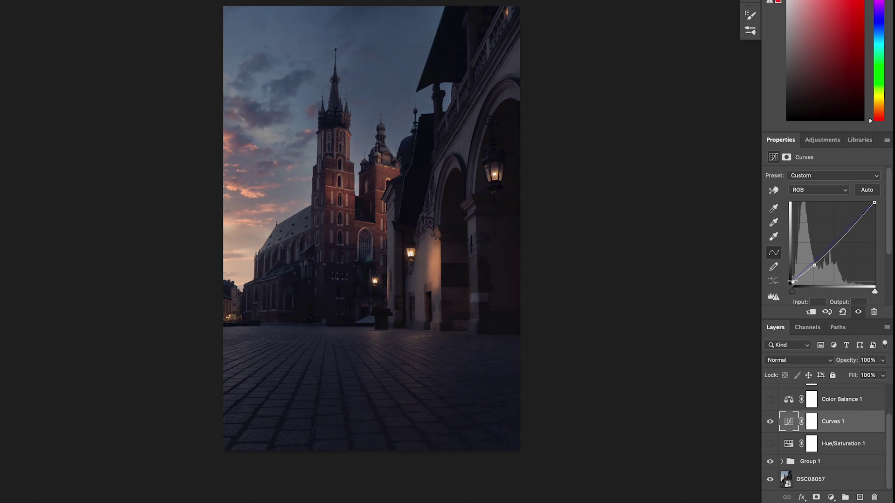
# - Invert the Curves layer mask to black, and paint the effect back in over the cobblestone square up to the arcade's base
pyautogui.click(813, 422)
pyautogui.hotkey('ctrl', 'i')
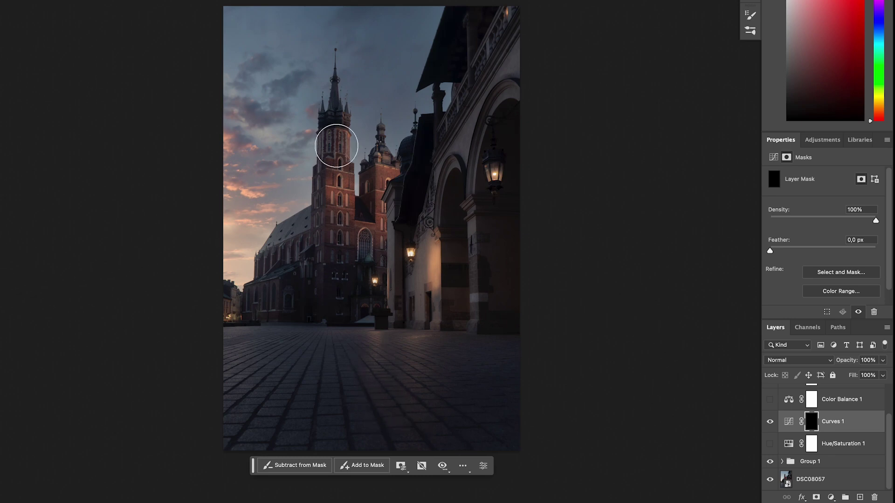
pyautogui.moveTo(370, 398); pyautogui.dragTo(391, 398)
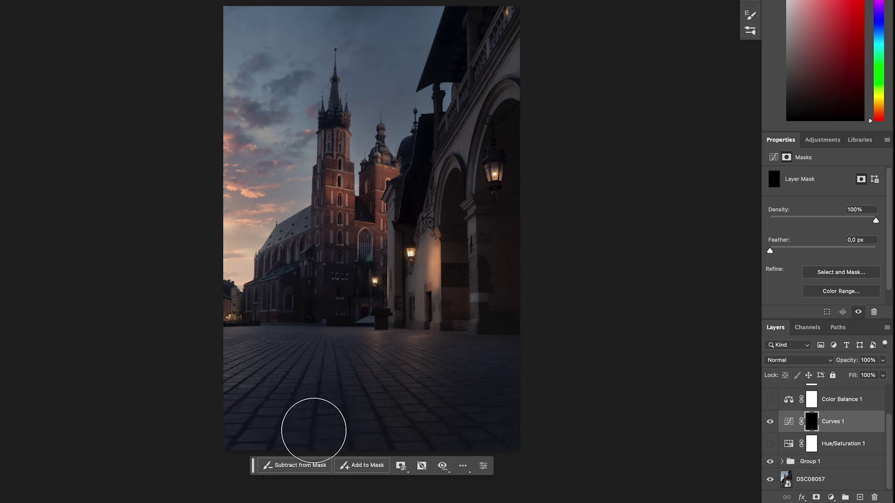
pyautogui.moveTo(535, 427); pyautogui.dragTo(645, 454)
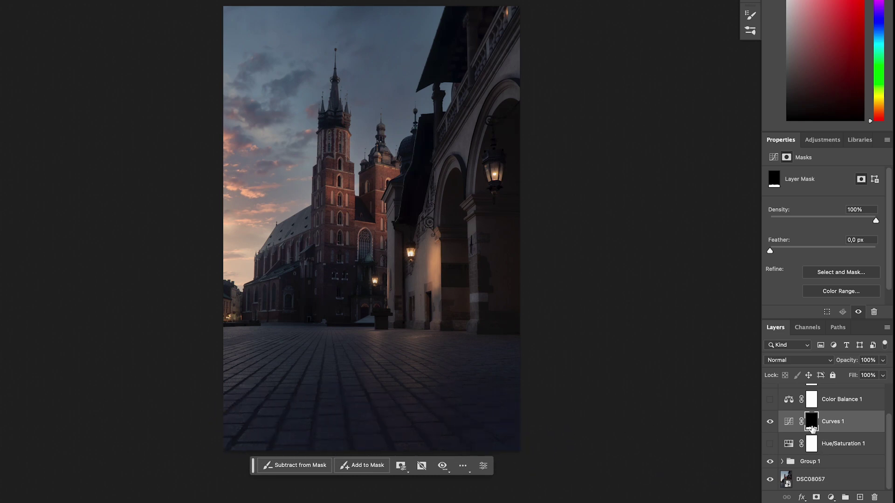
pyautogui.moveTo(318, 366); pyautogui.dragTo(287, 365)
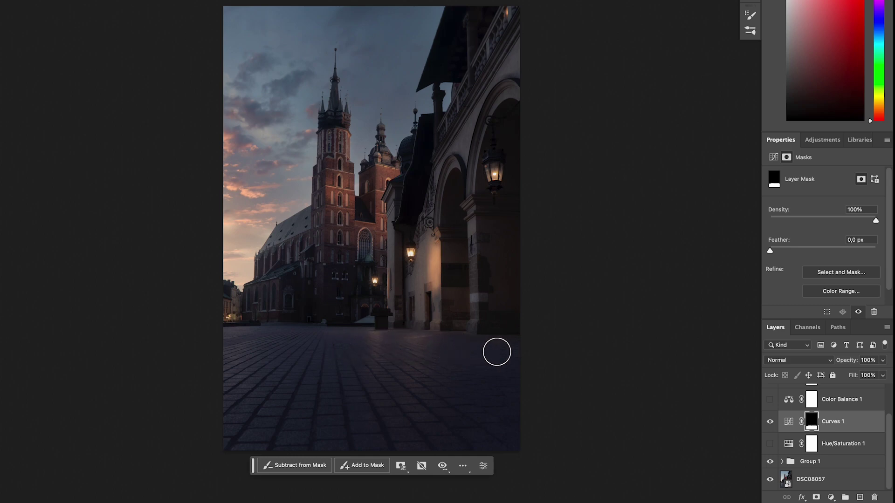
pyautogui.moveTo(511, 330); pyautogui.dragTo(502, 330)
pyautogui.moveTo(464, 332); pyautogui.dragTo(459, 329)
# - Paint the Curves effect onto the dark dome and the smaller church tower's roofs through the mask, adjusting the brush size to fit
pyautogui.moveTo(477, 161); pyautogui.dragTo(479, 155)
pyautogui.scroll(5, 331, 82)
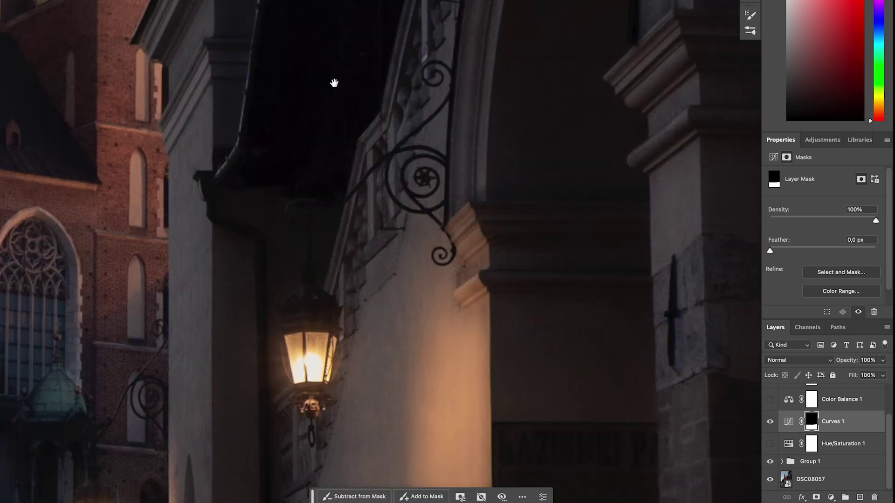
pyautogui.scroll(5, 381, 184)
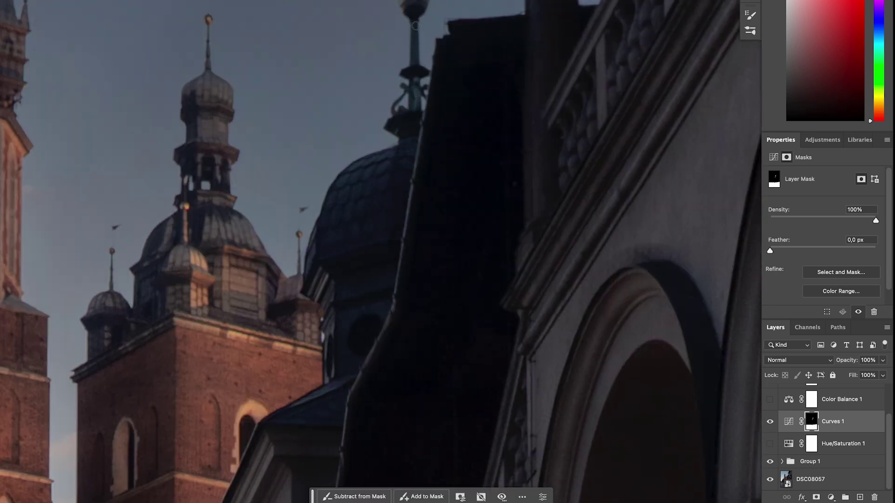
pyautogui.moveTo(229, 120); pyautogui.dragTo(229, 143)
pyautogui.press(']')
pyautogui.press(']')
pyautogui.press(']')
pyautogui.press(']')
pyautogui.press(']')
pyautogui.click(101, 304)
pyautogui.press('[')
pyautogui.press('[')
pyautogui.press('[')
pyautogui.press('[')
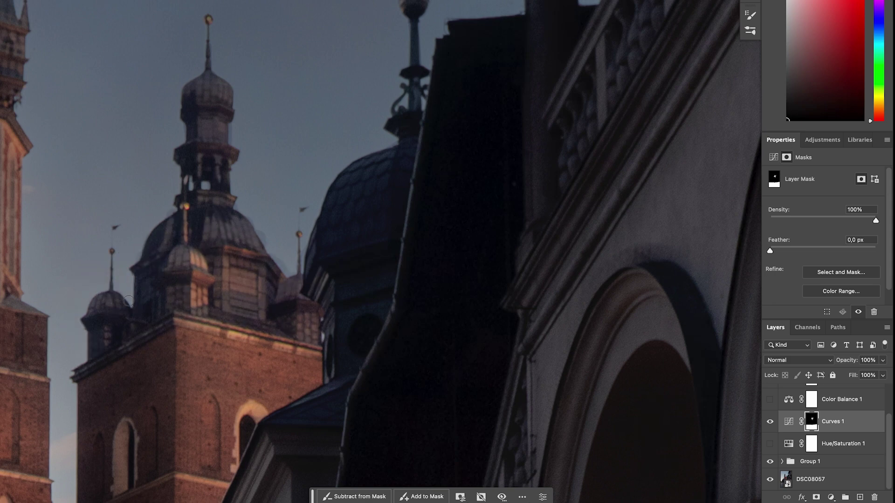
pyautogui.moveTo(138, 243); pyautogui.dragTo(136, 246)
pyautogui.press('super+0')
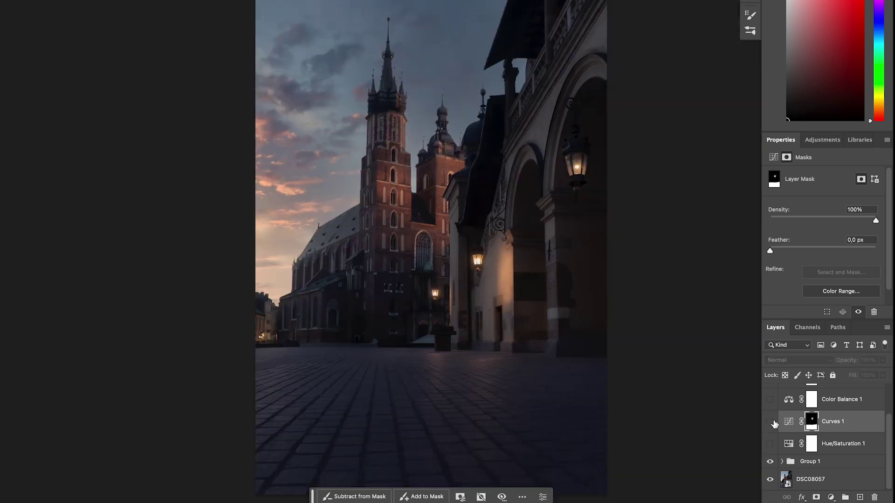
# - Paint the Curves effect onto the tall church tower's spire, and compare the image with the Curves layer hidden and shown
pyautogui.press('super+plus')
pyautogui.scroll(10, 457, 144)
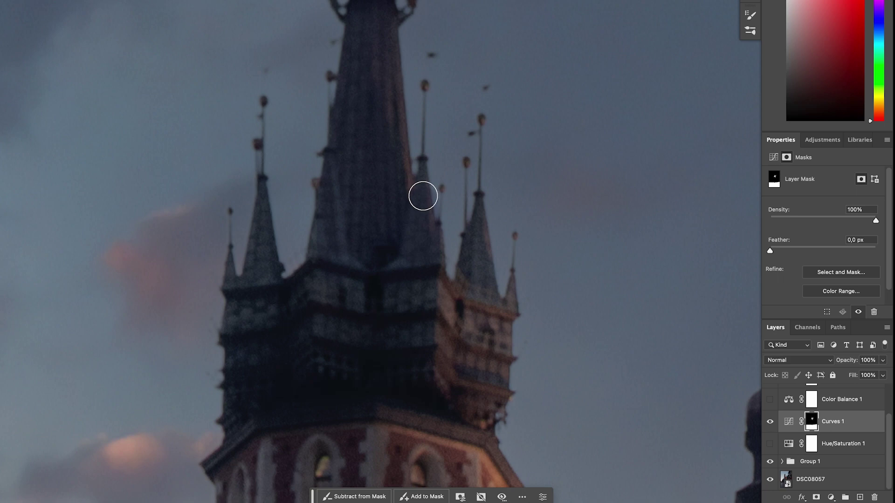
pyautogui.press('super+0')
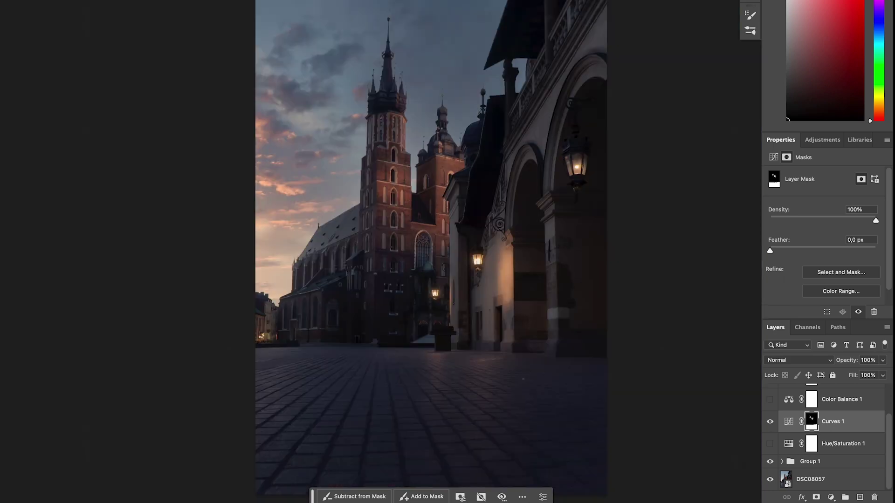
pyautogui.click(771, 422)
pyautogui.click(771, 422)
pyautogui.click(771, 424)
pyautogui.click(770, 424)
pyautogui.click(788, 422)
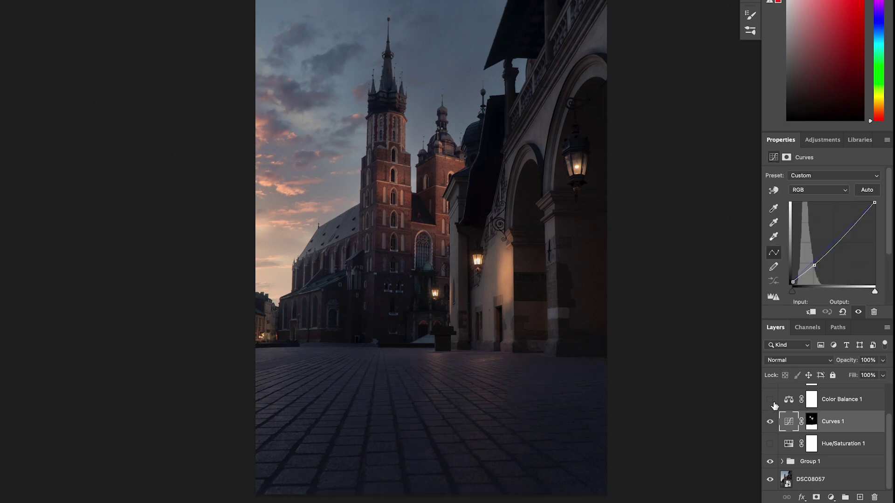
# - Turn on the Color Balance layer and shift its highlights slightly toward yellow and toward red
pyautogui.click(789, 400)
pyautogui.click(771, 400)
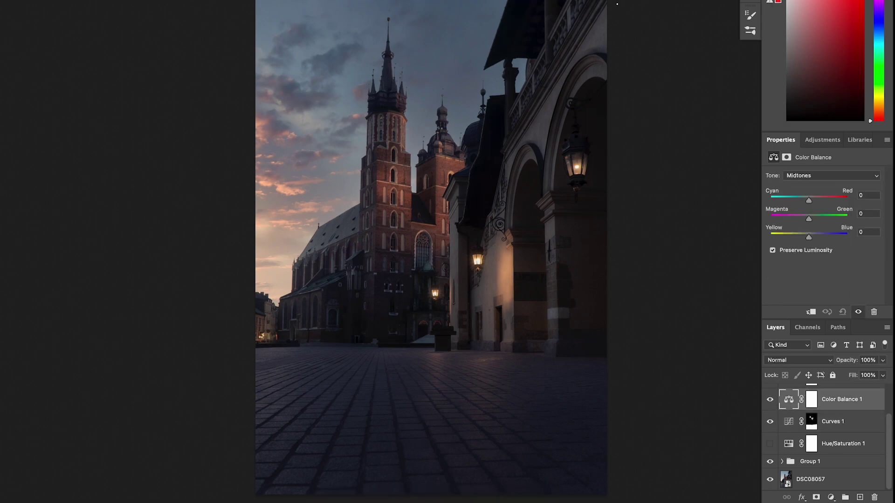
pyautogui.click(817, 176)
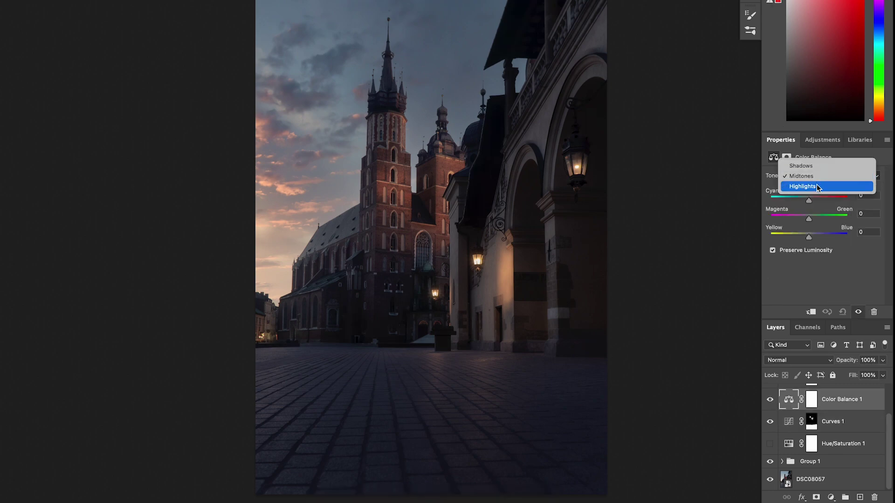
pyautogui.click(817, 187)
pyautogui.moveTo(810, 235); pyautogui.dragTo(807, 236)
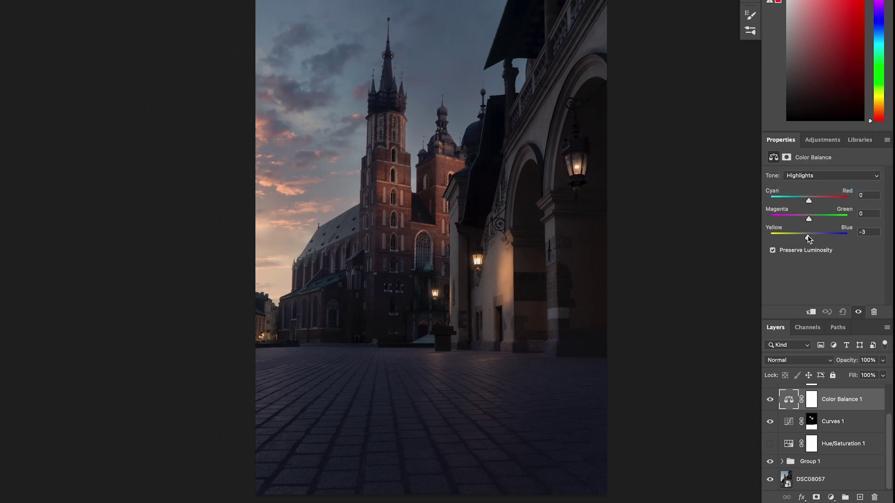
pyautogui.moveTo(809, 200); pyautogui.dragTo(814, 200)
# - Set the Color Balance midtones to Cyan-Red +8 and Yellow-Blue -3, and invert the layer's mask to black
pyautogui.click(815, 178)
pyautogui.click(802, 166)
pyautogui.moveTo(812, 205); pyautogui.dragTo(814, 205)
pyautogui.moveTo(811, 239); pyautogui.dragTo(809, 239)
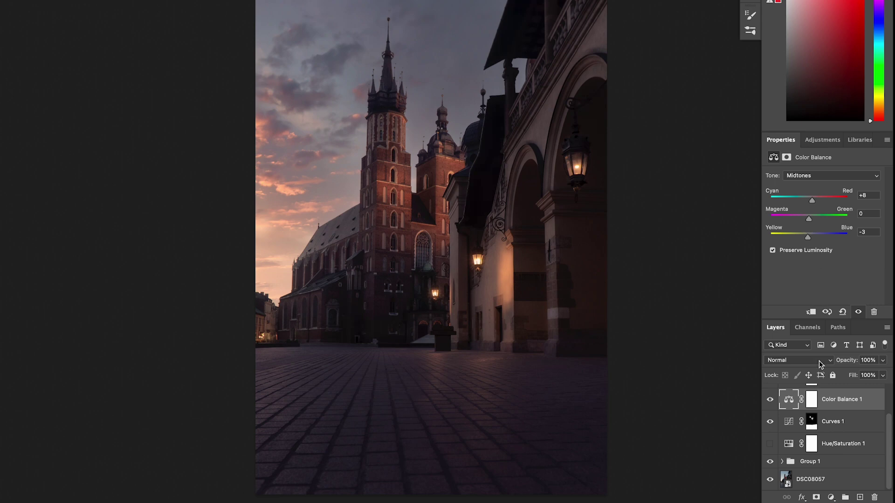
pyautogui.click(811, 399)
pyautogui.hotkey('ctrl', 'i')
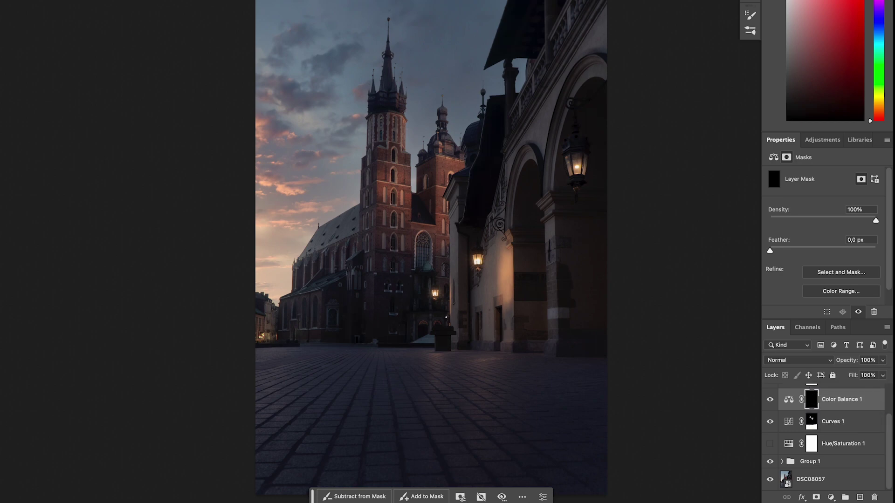
# - Paint the Color Balance effect onto the arcade building's facade, arches and pillars through the layer mask
pyautogui.moveTo(608, 32)
pyautogui.mouseDown()
pyautogui.moveTo(560, 79)
pyautogui.moveTo(518, 143)
pyautogui.mouseUp()
pyautogui.moveTo(572, 50); pyautogui.dragTo(487, 319)
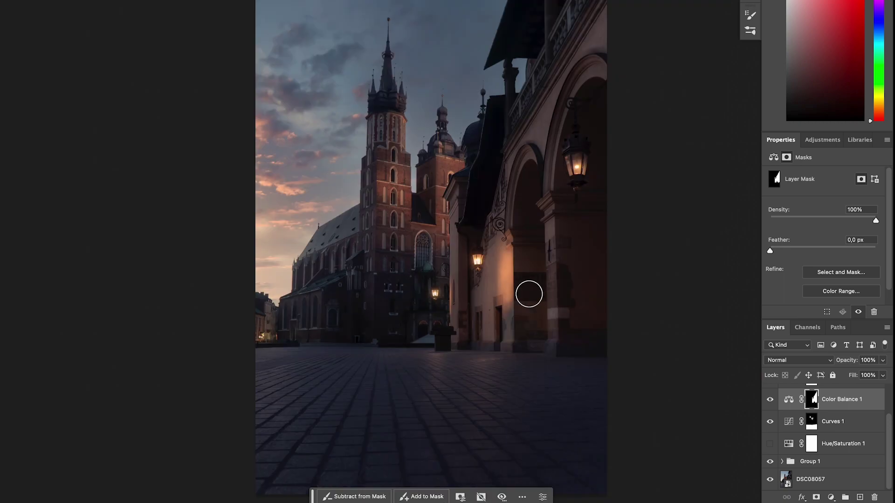
# - Trace a closed Pen path around the arcade building's stone base, including its doorway, window, wall patches, dark sign area and pillar stonework
pyautogui.press('super+plus')
pyautogui.press('p')
pyautogui.click(583, 271)
pyautogui.click(488, 269)
pyautogui.click(486, 217)
pyautogui.click(488, 171)
pyautogui.click(474, 108)
pyautogui.click(427, 128)
pyautogui.click(344, 128)
pyautogui.click(429, 275)
pyautogui.click(382, 237)
pyautogui.click(340, 274)
pyautogui.click(344, 299)
pyautogui.click(320, 246)
pyautogui.click(317, 180)
pyautogui.click(246, 216)
pyautogui.click(235, 324)
pyautogui.click(309, 329)
pyautogui.click(593, 346)
pyautogui.click(582, 270)
# - Convert the path into a new anti-aliased selection with a feather radius of 0 pixels
pyautogui.rightClick(582, 270)
pyautogui.click(606, 326)
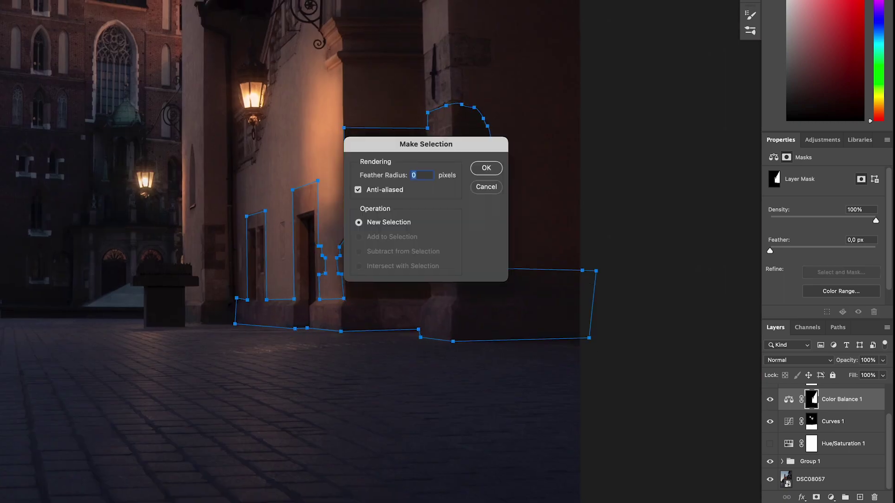
pyautogui.press('Return')
# - Mask the selected stonework out of the Color Balance effect, deselect, and brush out the stone patch beside the drainpipe
pyautogui.press('b')
pyautogui.press('super+d')
pyautogui.moveTo(222, 252); pyautogui.dragTo(219, 283)
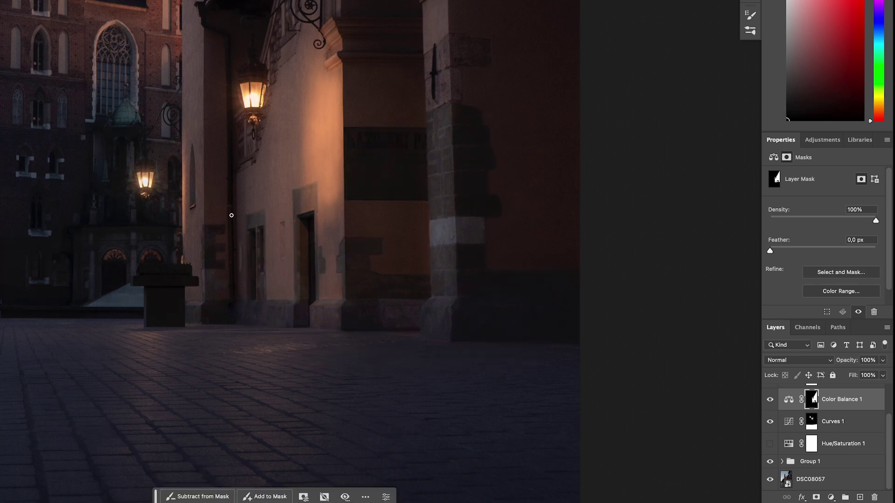
pyautogui.scroll(4, 483, 11)
pyautogui.press(']')
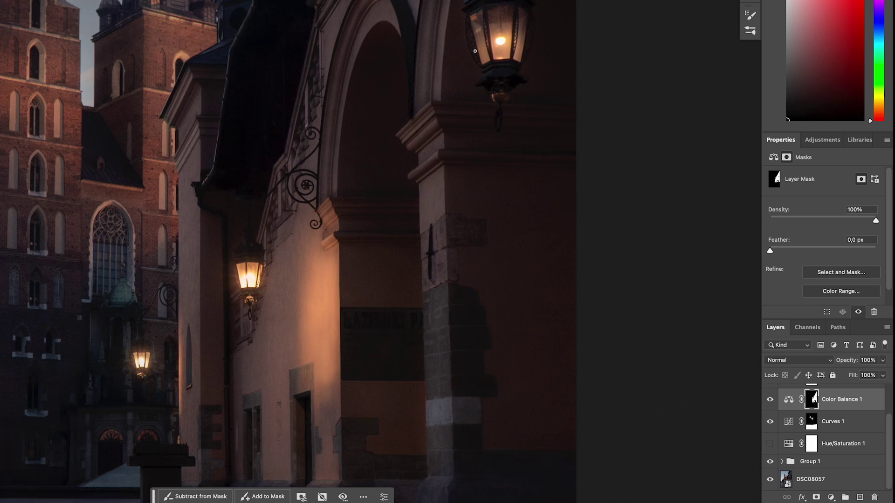
# - Compare the whole image with the Color Balance layer hidden and shown, and review the Curves 1 and Color Balance 1 layers and masks
pyautogui.press('super+0')
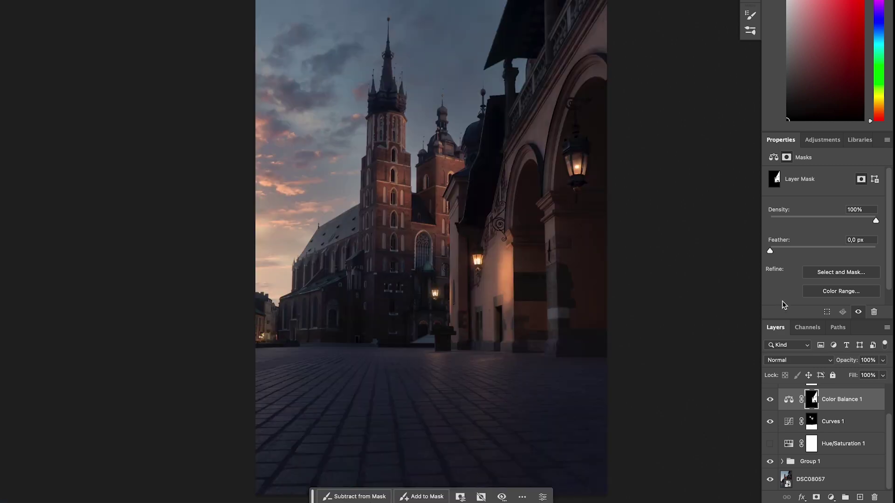
pyautogui.click(772, 402)
pyautogui.click(848, 424)
pyautogui.keyDown('shift'); pyautogui.click(854, 402); pyautogui.keyUp('shift')
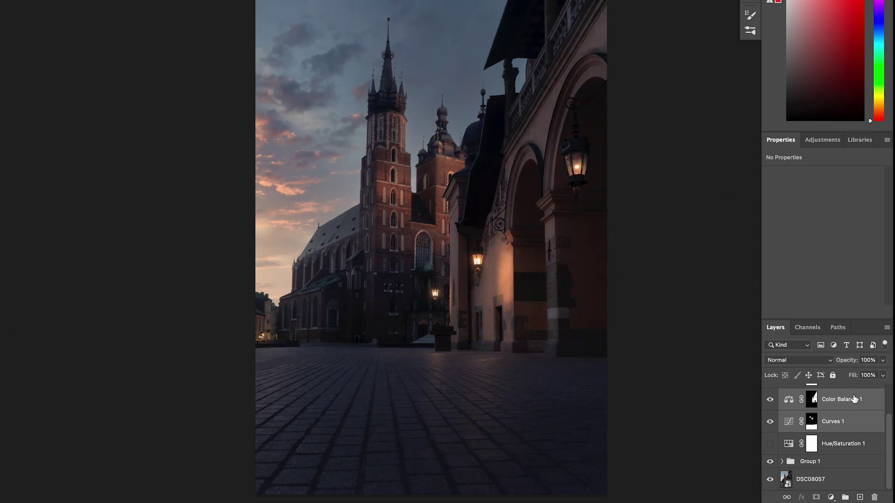
pyautogui.scroll(1, 890, 412)
pyautogui.hotkey('ctrl', '-')
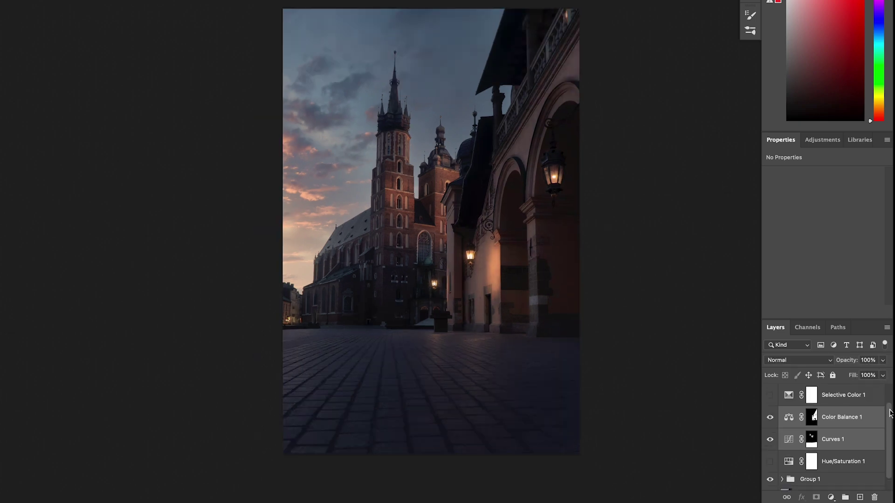
pyautogui.scroll(1, 889, 410)
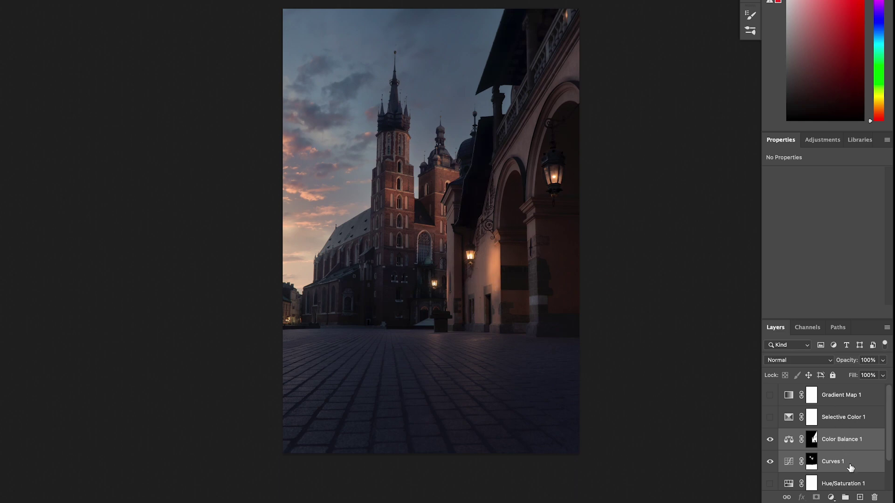
pyautogui.click(811, 442)
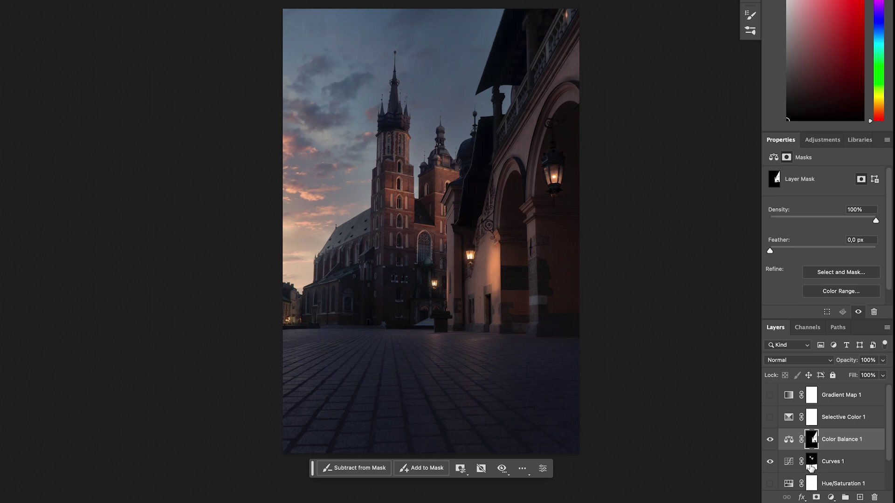